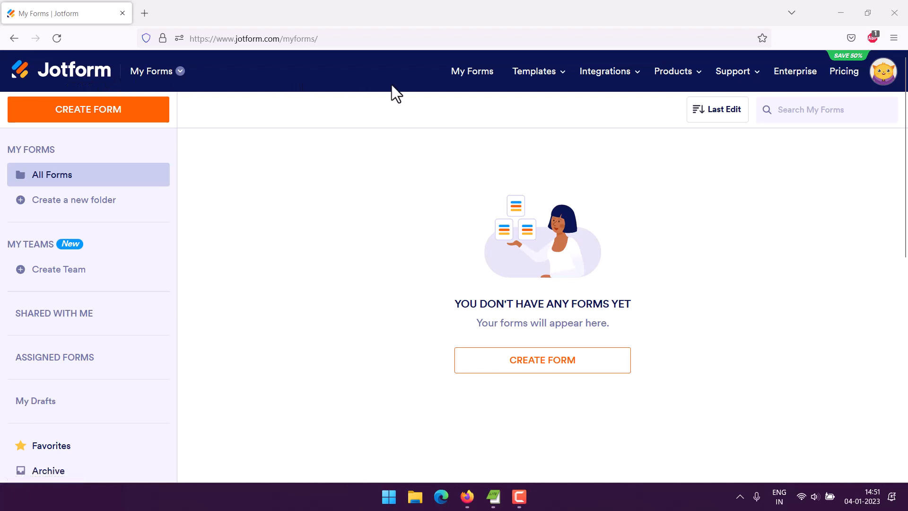
Go to Jotform Tables from the Products menu and start a free new table
mouse_move(677, 78)
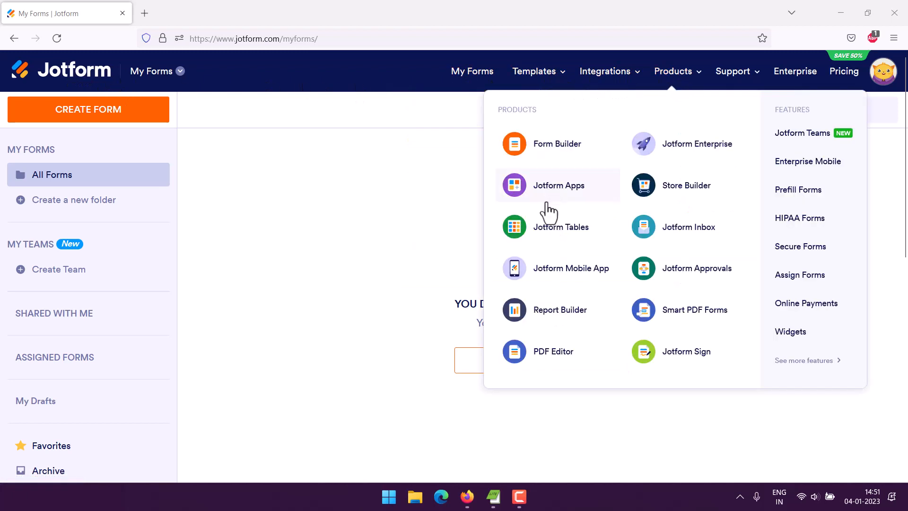
left_click(558, 231)
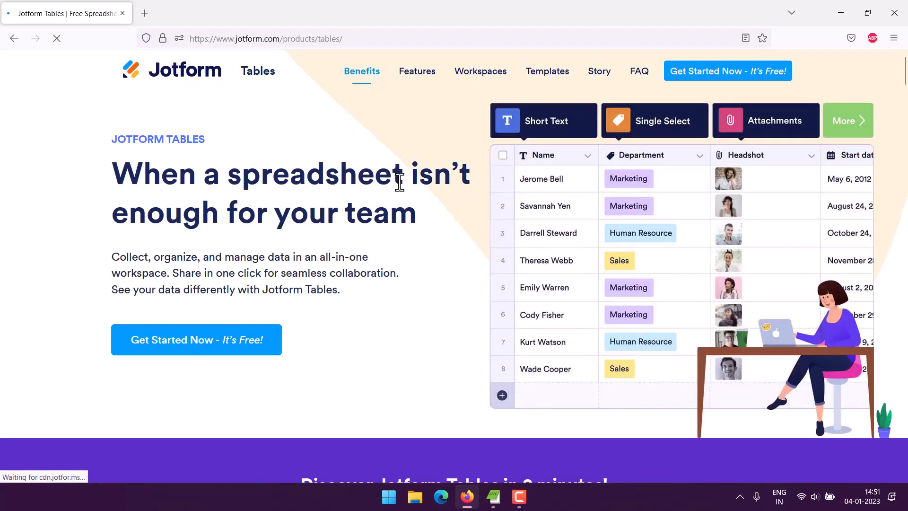
left_click(705, 78)
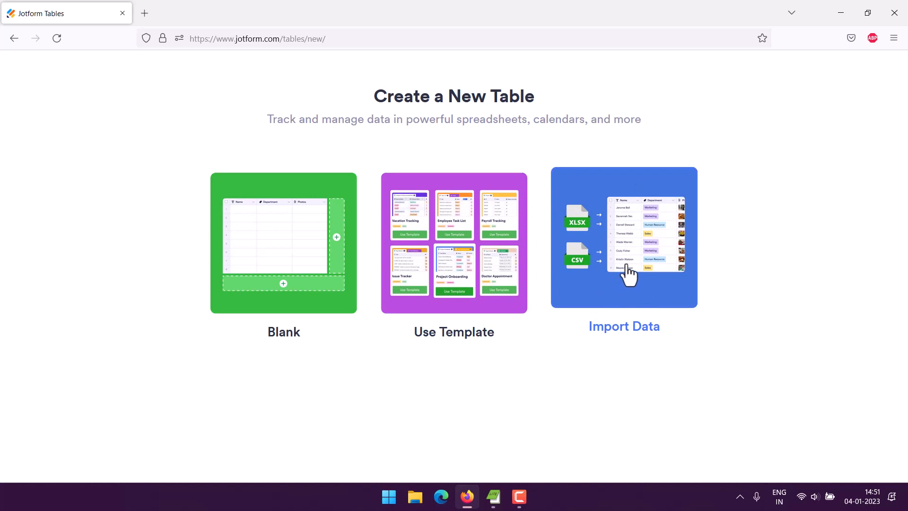
Create a Blank table named 'Custom Contact Tracker'
left_click(260, 246)
left_click(300, 209)
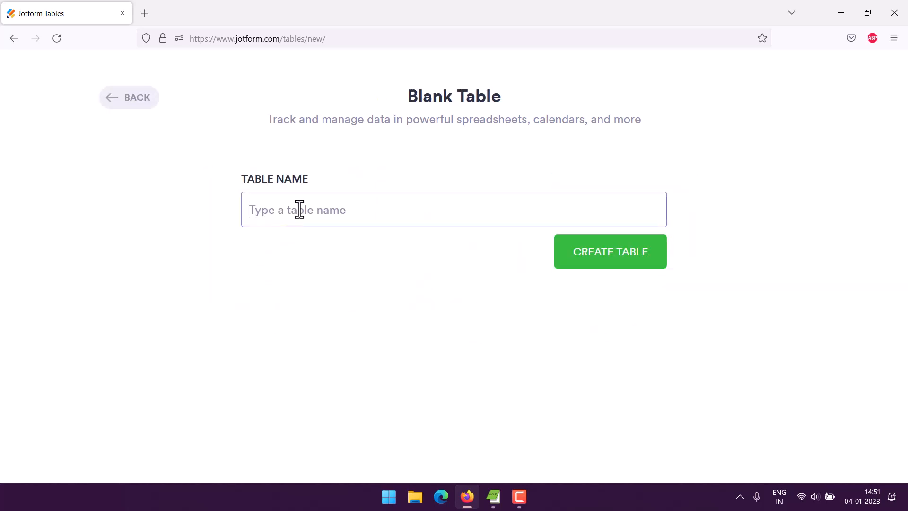
type("Custom Contact")
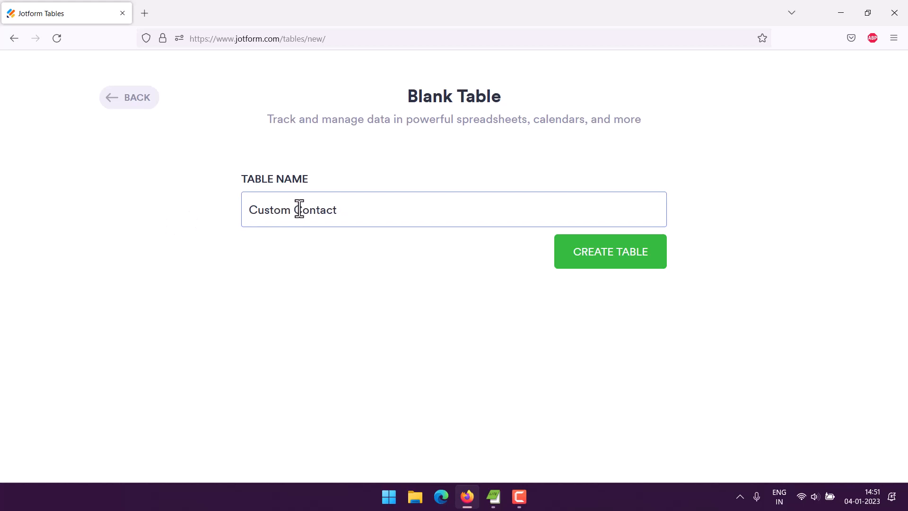
type(" Tracker")
left_click(587, 257)
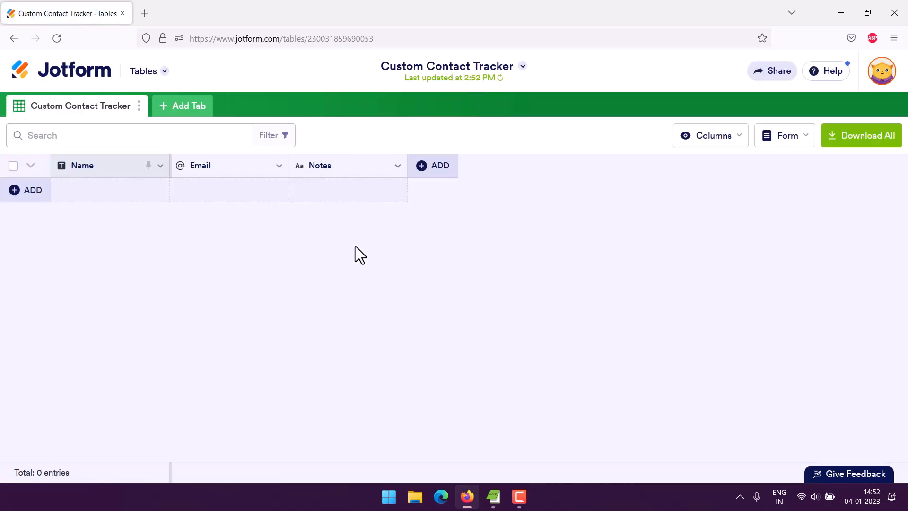
Delete the default Name column and all its data
left_click(161, 167)
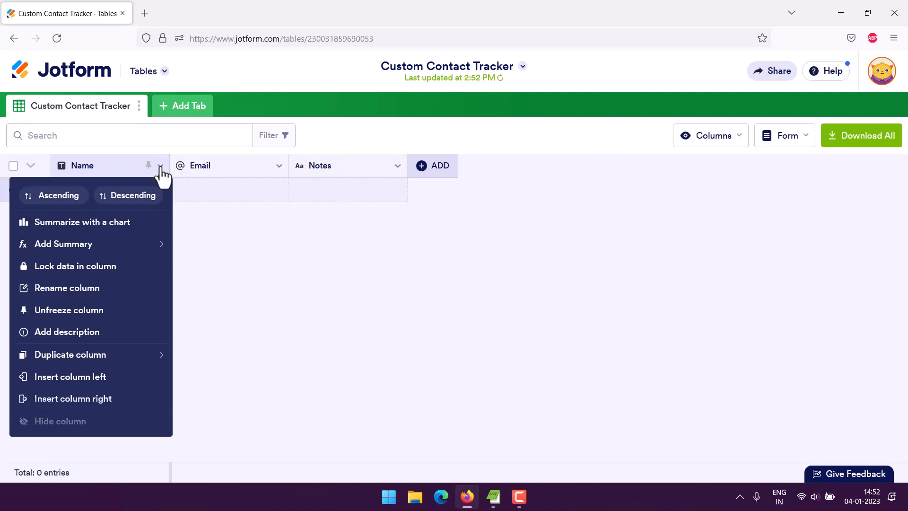
left_click(139, 105)
left_click(282, 212)
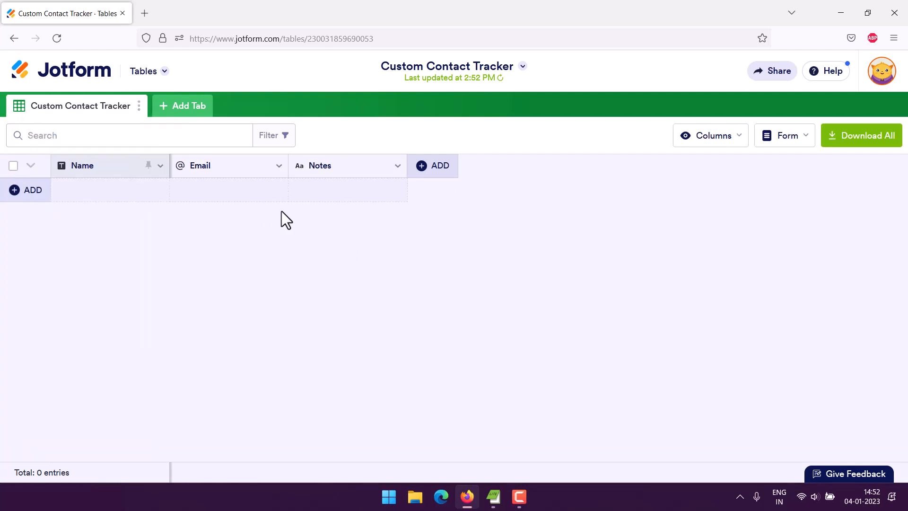
left_click(160, 165)
scroll(69, 421, "down", 1)
left_click(66, 421)
left_click(571, 361)
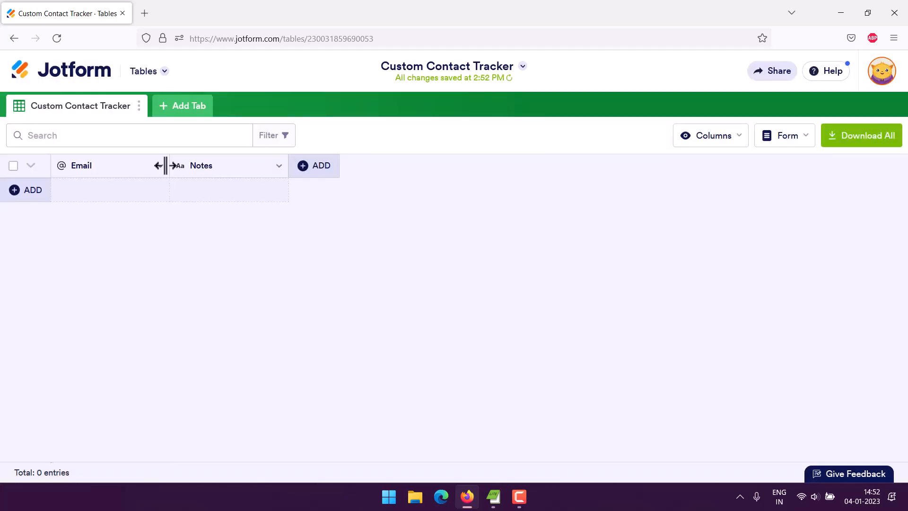
Delete the Email and Notes columns along with their data
left_click(160, 166)
scroll(146, 318, "down", 1)
left_click(94, 423)
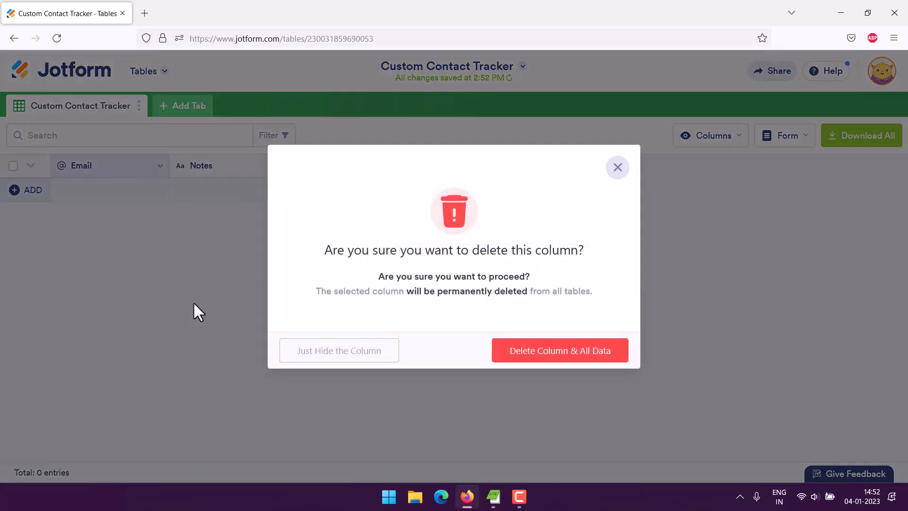
left_click(531, 359)
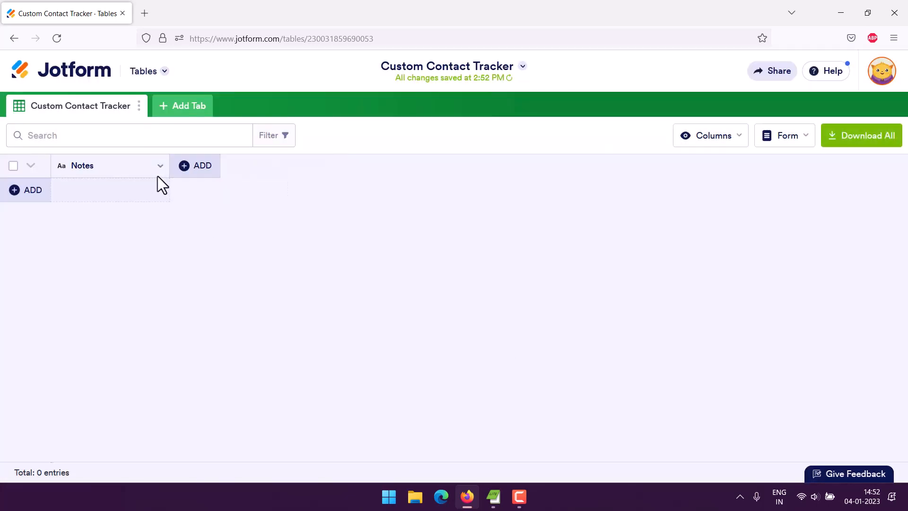
left_click(159, 172)
scroll(78, 421, "down", 1)
left_click(67, 422)
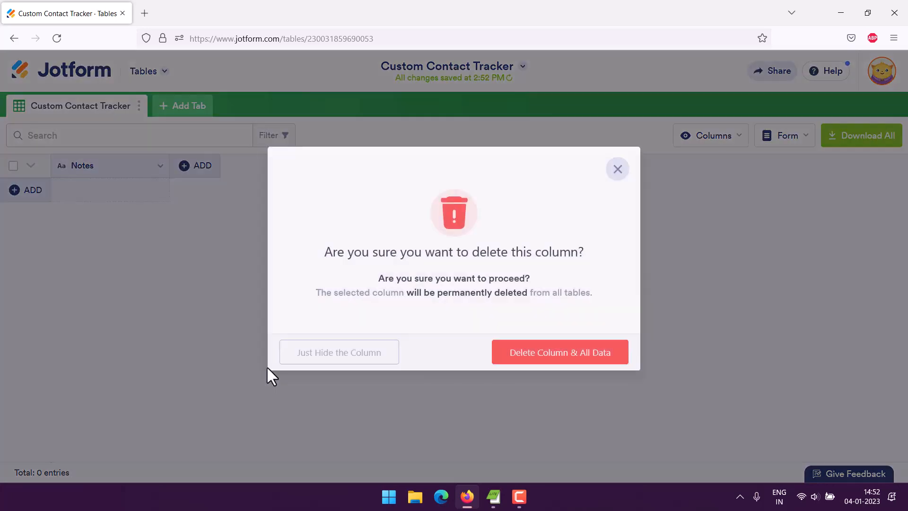
left_click(520, 361)
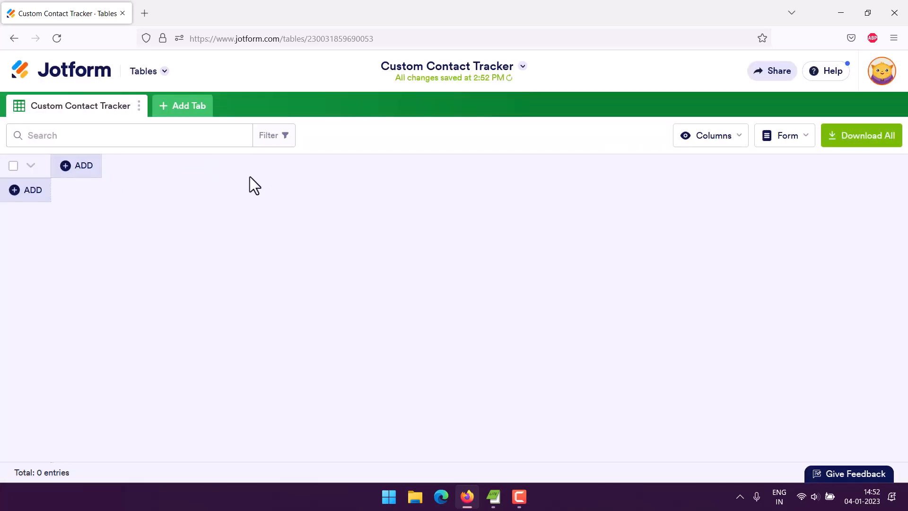
Add a Short Text column named Customer ID
left_click(76, 171)
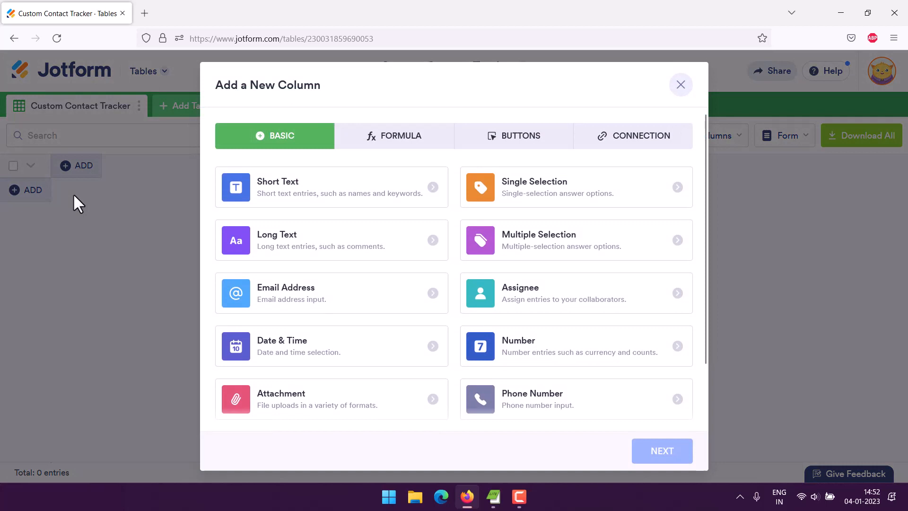
left_click(278, 202)
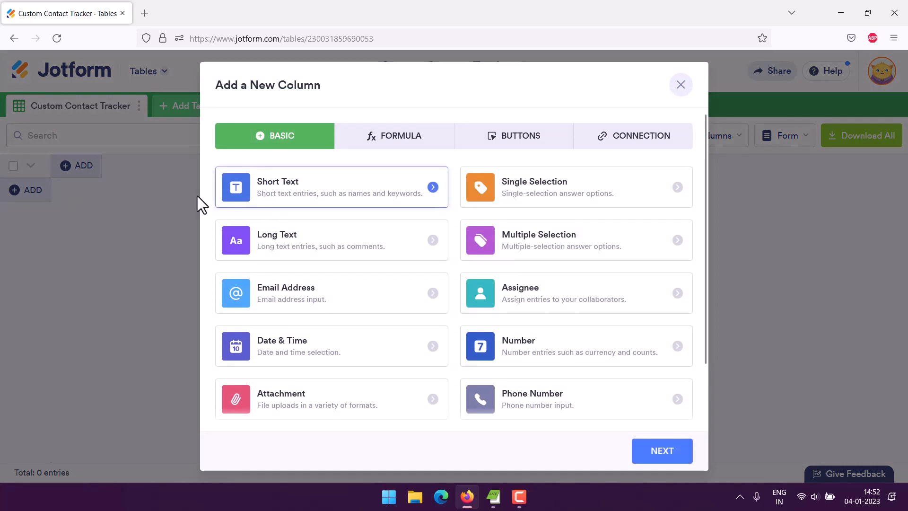
left_click(666, 453)
type("C")
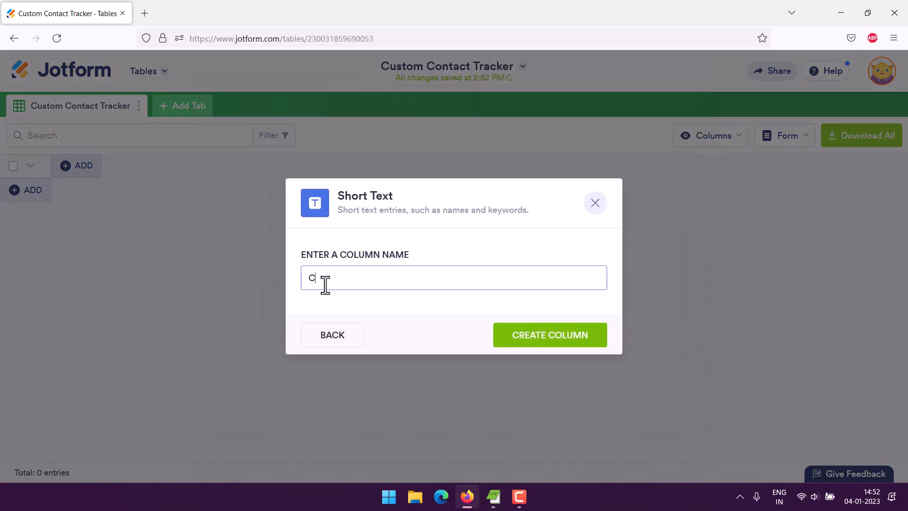
type("ustomer ID")
left_click(549, 337)
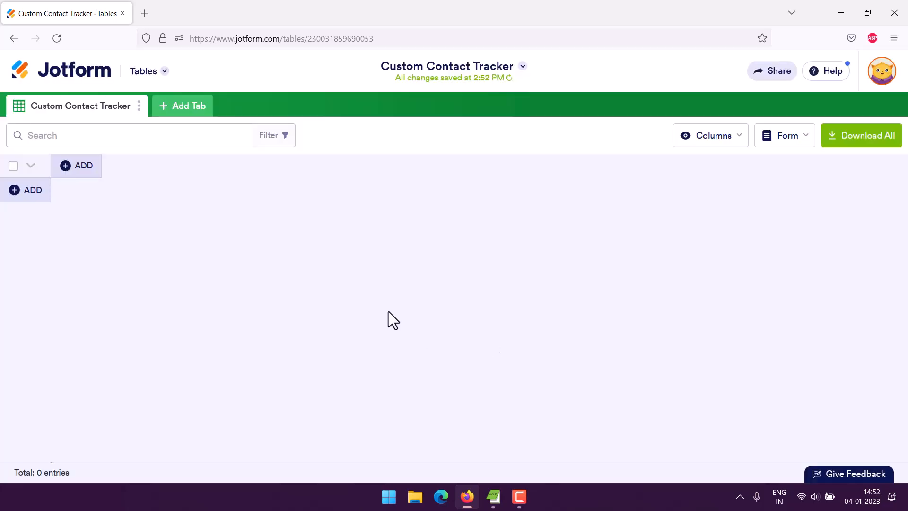
Add a Short Text column named Customer Name
left_click(192, 169)
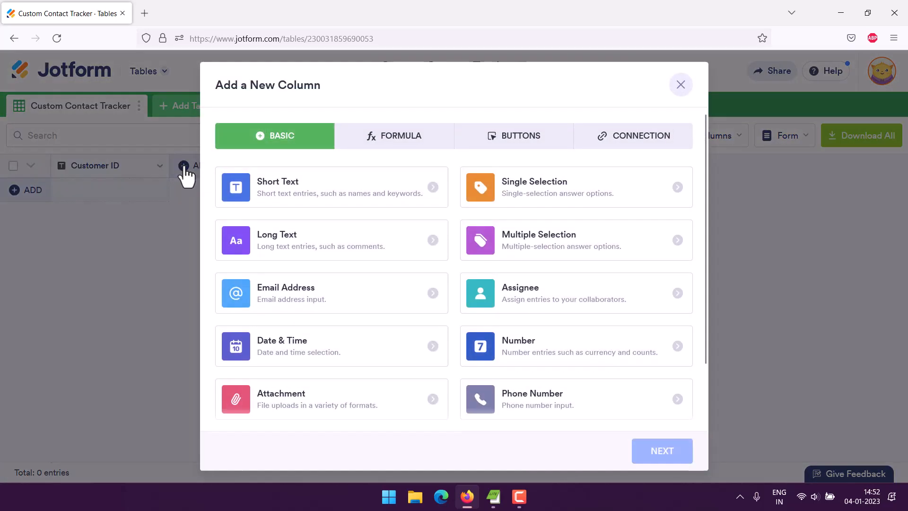
left_click(291, 190)
left_click(659, 453)
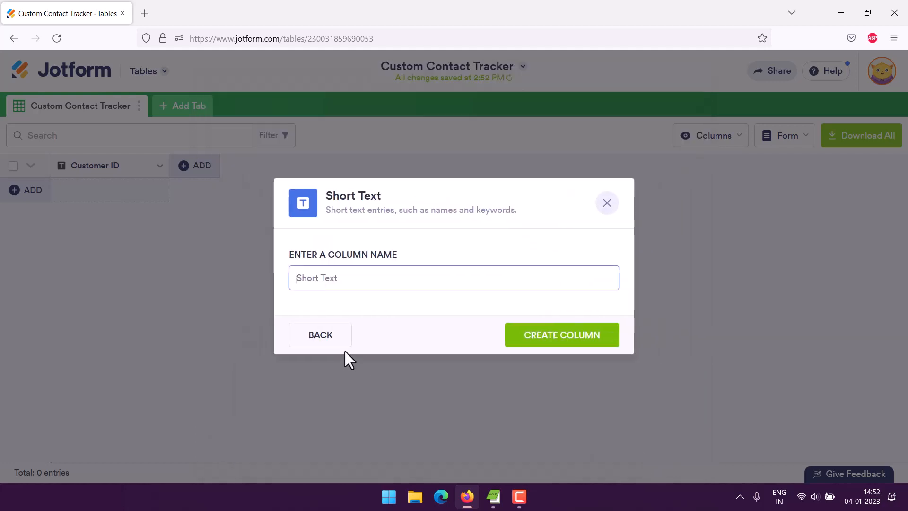
type("Cus")
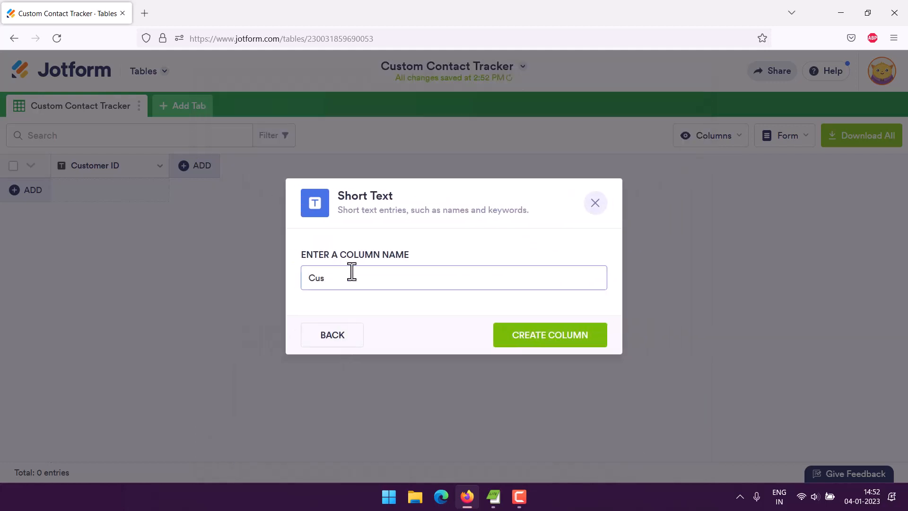
type("tomer Name")
left_click(547, 341)
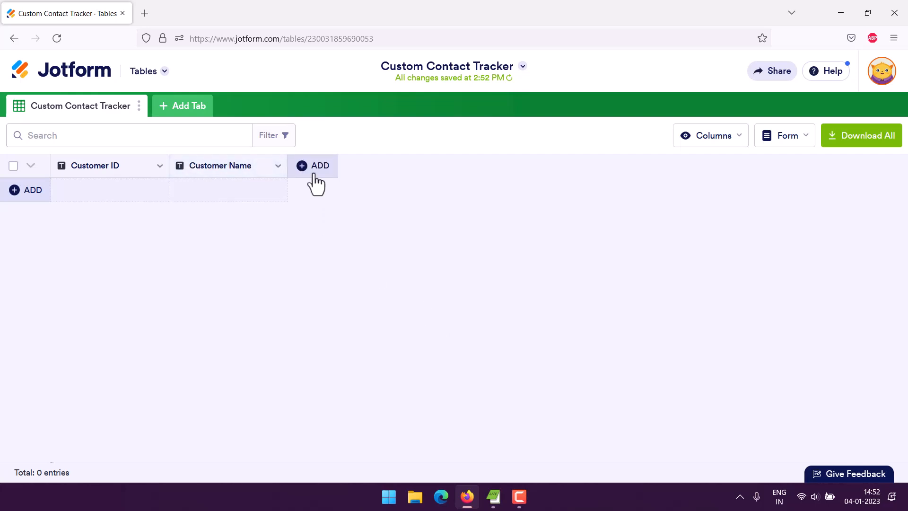
left_click(311, 166)
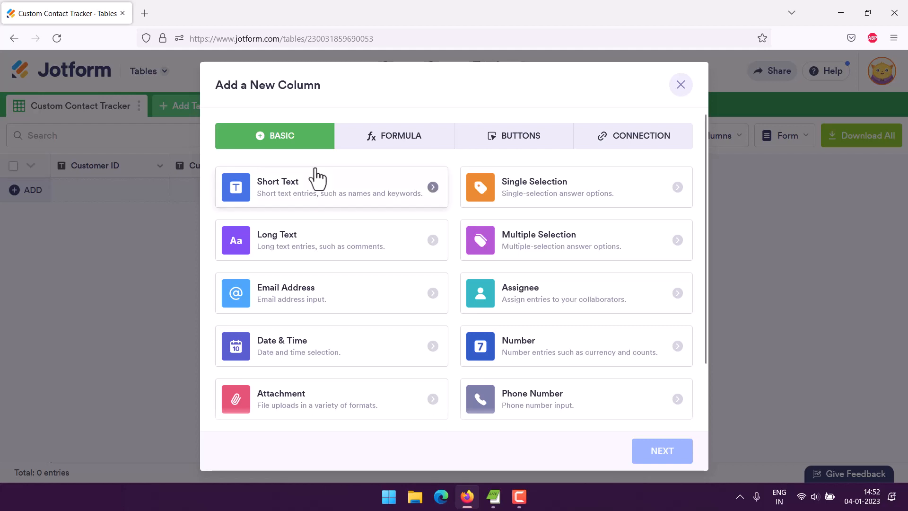
Add a Phone Number-type column named Phone Number with its input format switched off
scroll(411, 269, "down", 2)
left_click(520, 341)
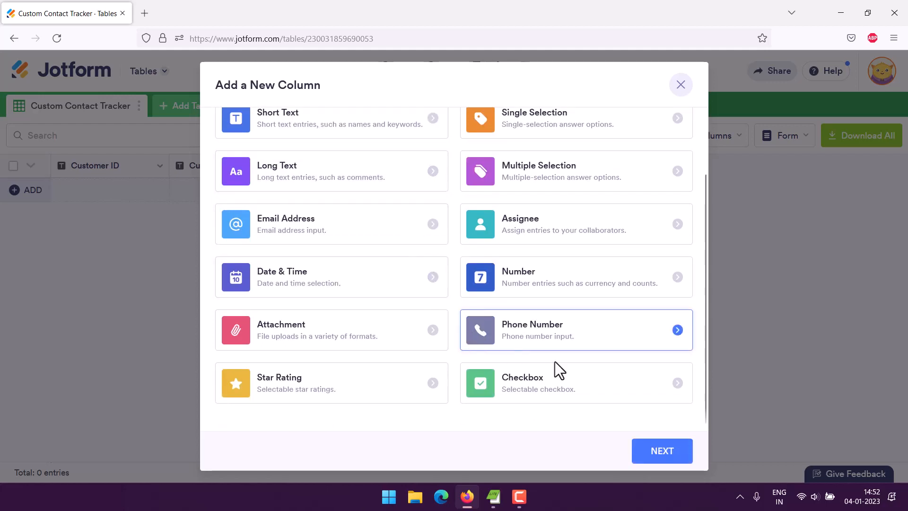
left_click(659, 455)
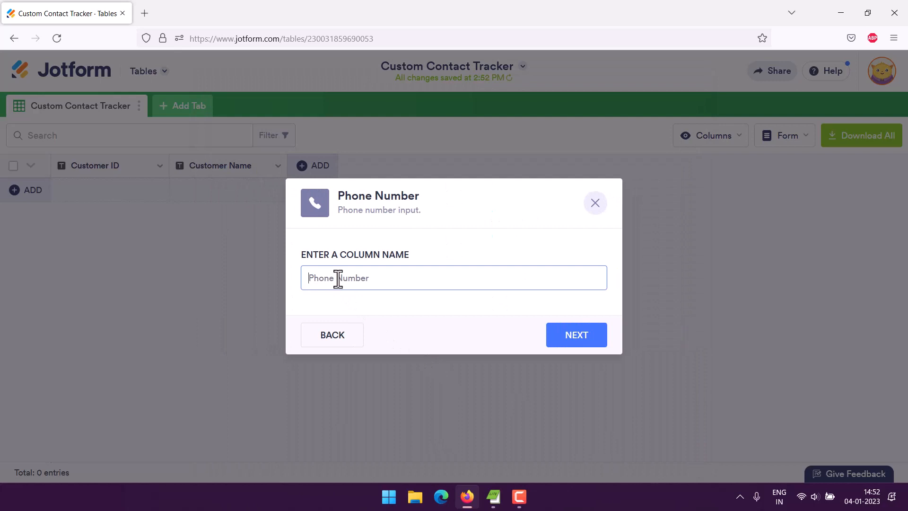
type("Phone Number")
left_click(595, 339)
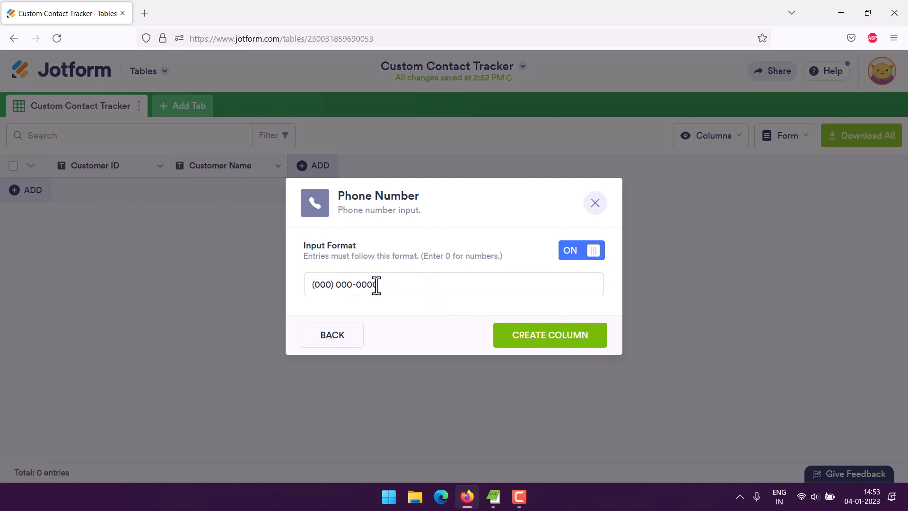
left_click(413, 286)
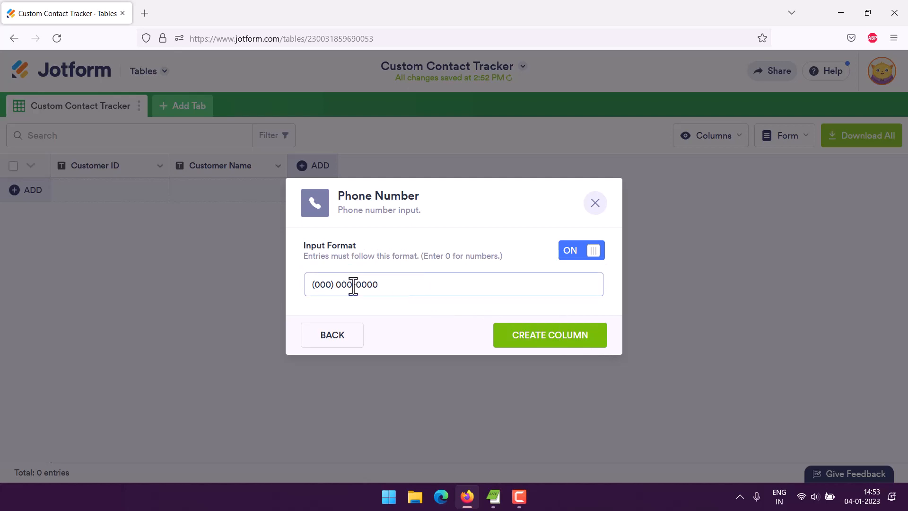
left_click(567, 256)
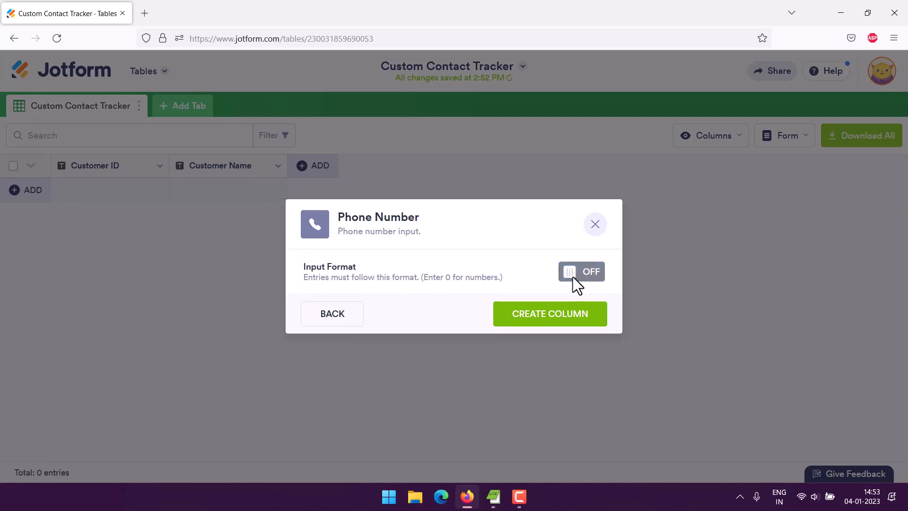
left_click(542, 313)
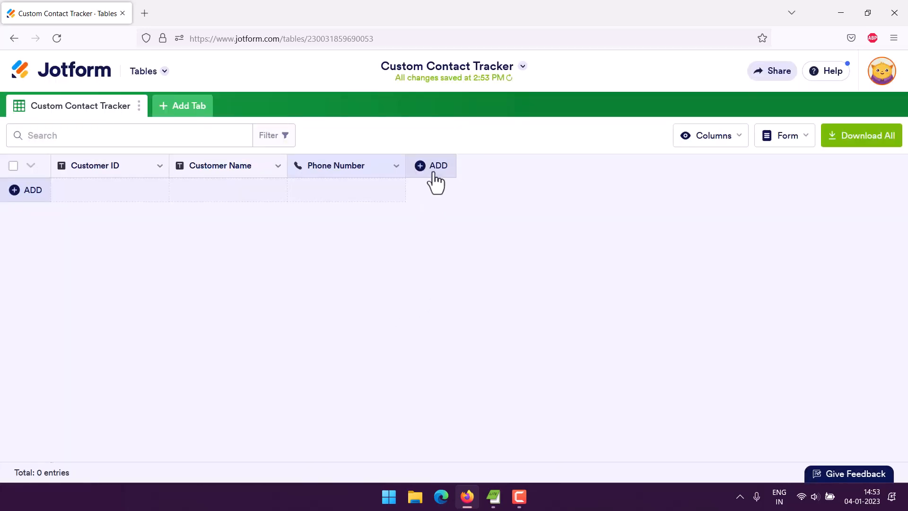
Add an Email-type column named Email after Phone Number
left_click(433, 174)
scroll(331, 236, "down", 2)
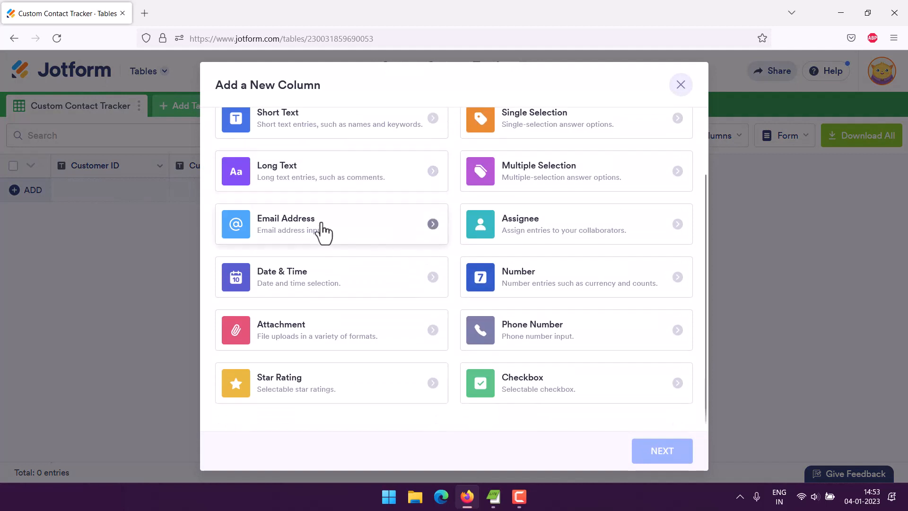
left_click(324, 231)
left_click(649, 450)
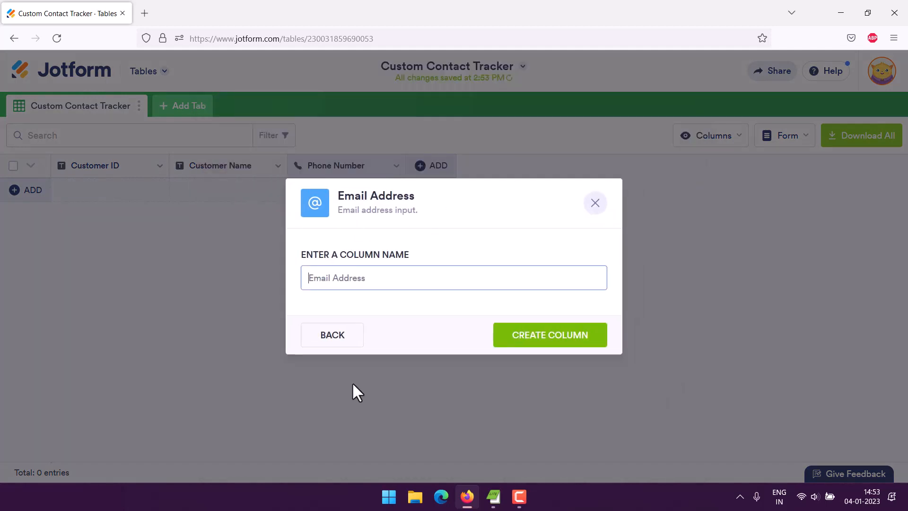
type("Email")
left_click(537, 339)
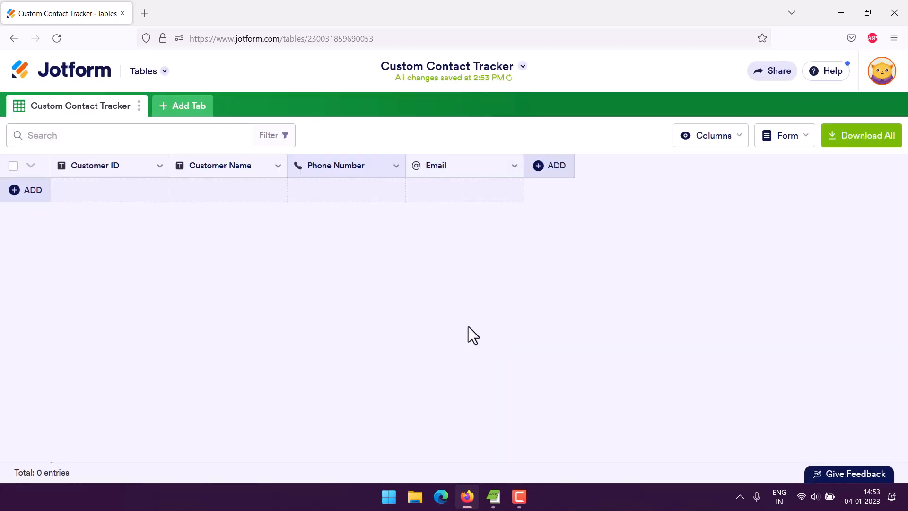
Add a Short Text column named Address after Email
left_click(541, 169)
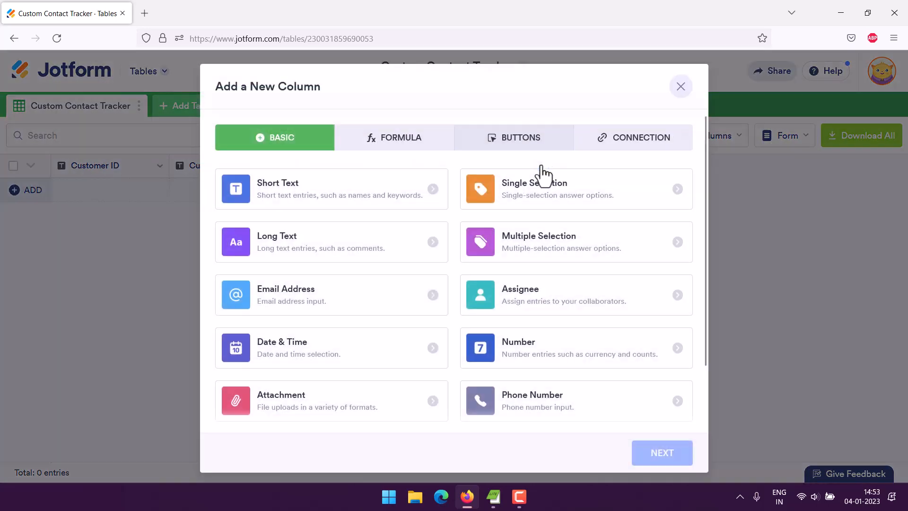
scroll(416, 258, "down", 2)
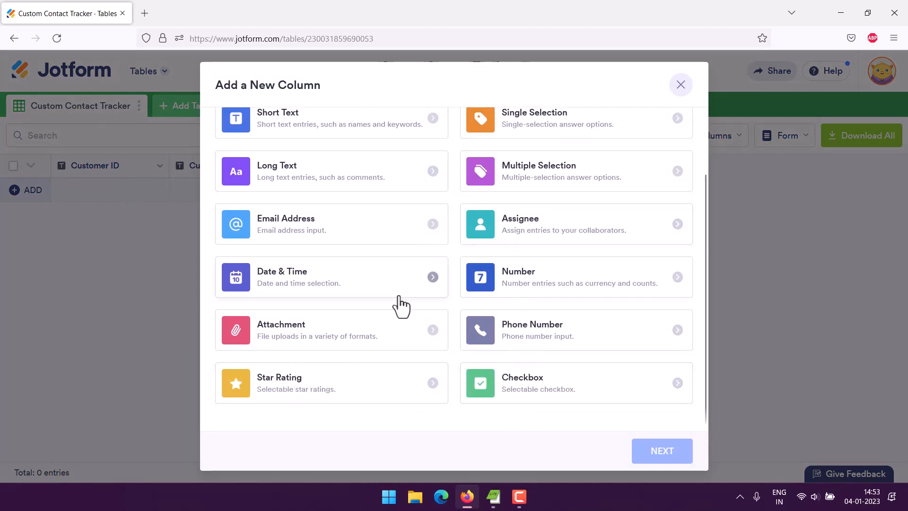
scroll(376, 290, "up", 2)
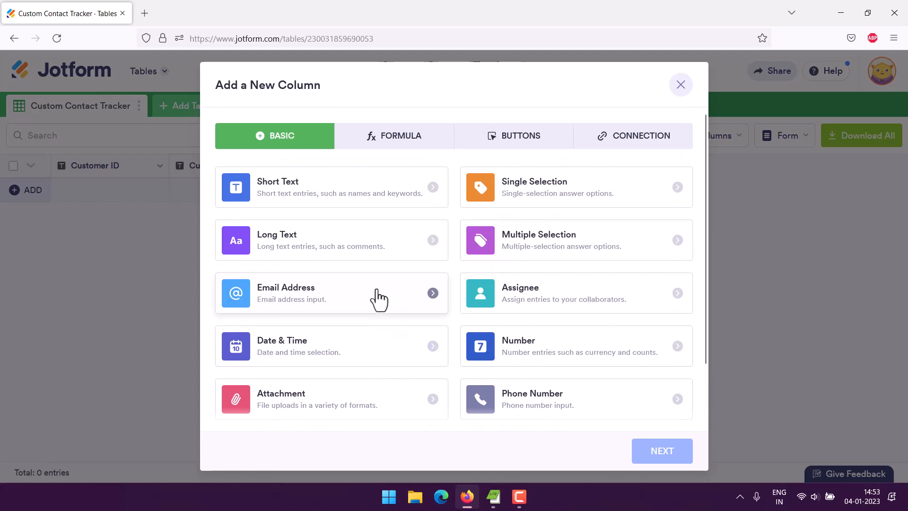
left_click(299, 208)
left_click(643, 452)
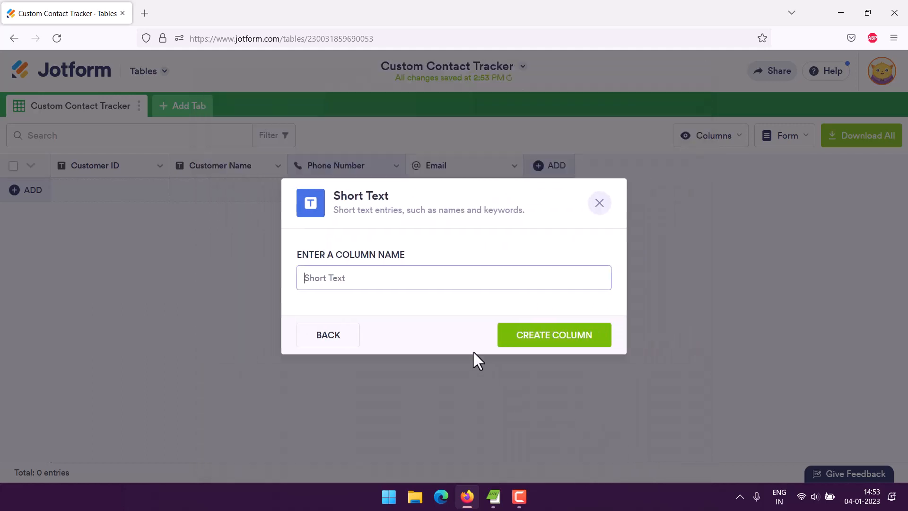
type("Address")
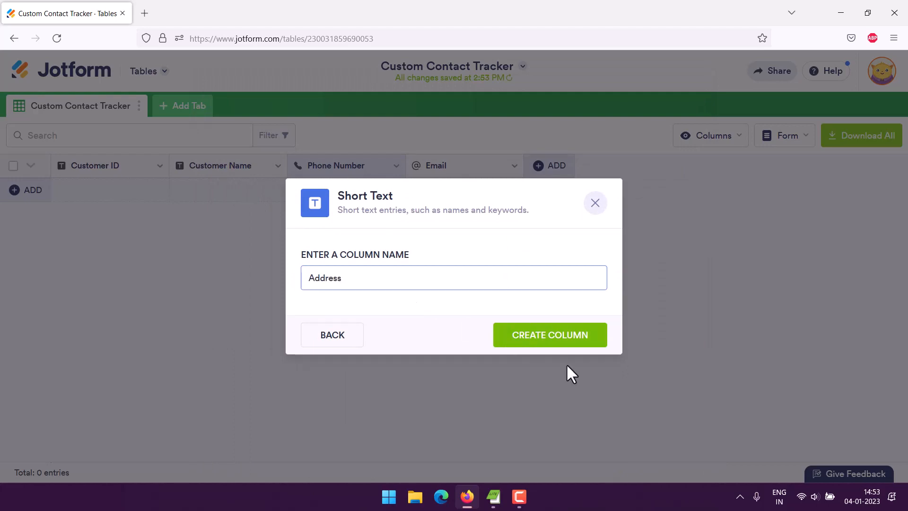
left_click(536, 338)
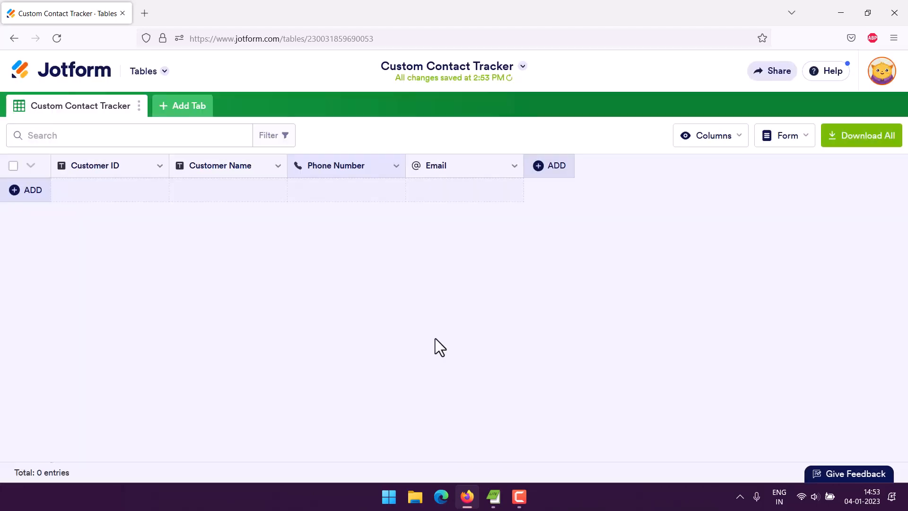
Add a Short Text column named Notes after Address
left_click(668, 168)
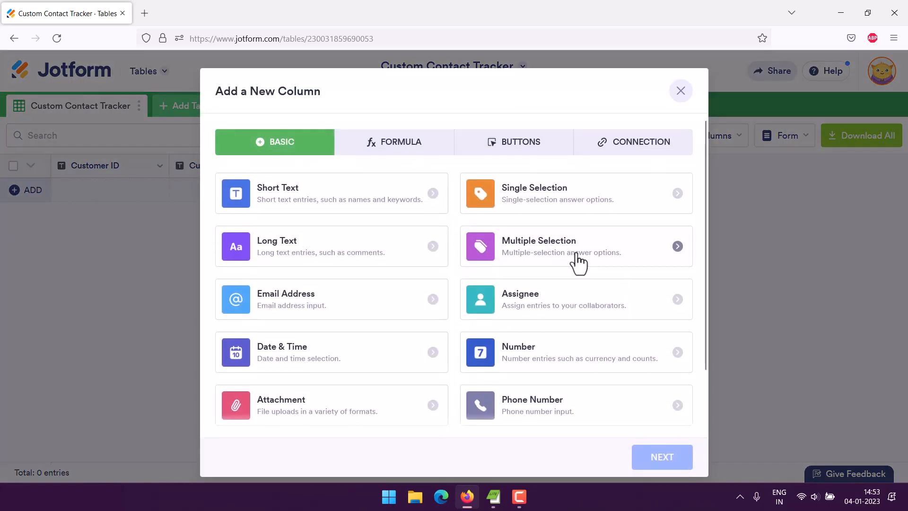
left_click(328, 195)
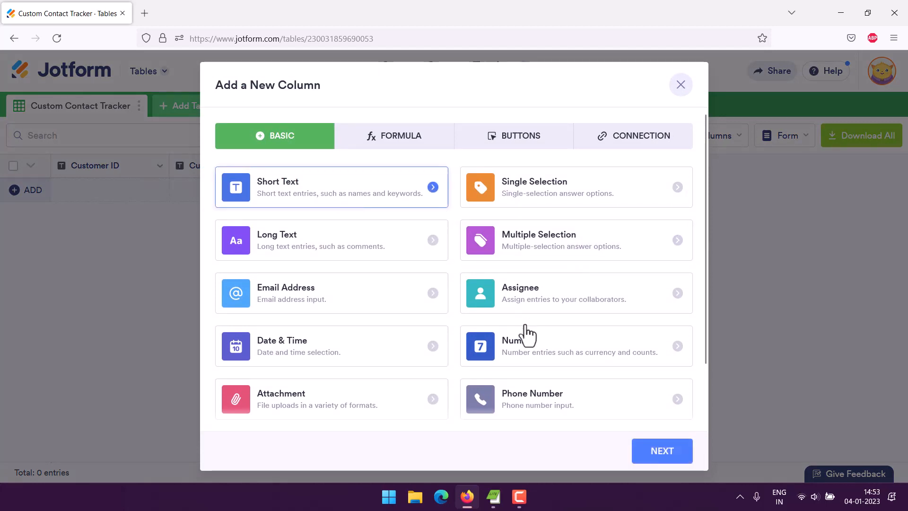
left_click(661, 451)
type("Notes")
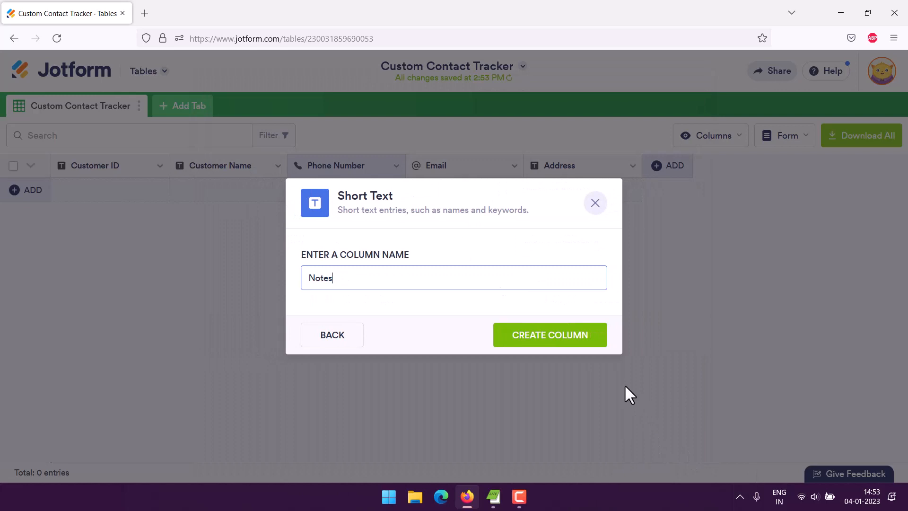
left_click(540, 341)
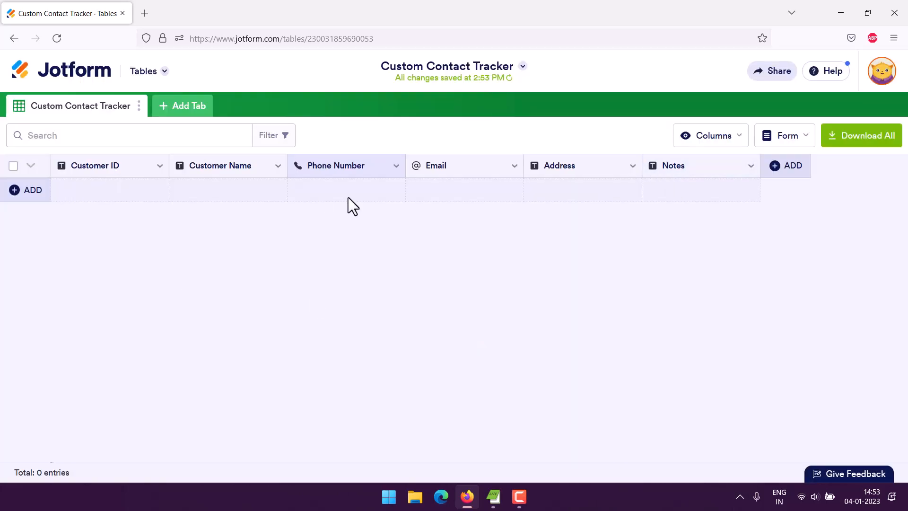
Add a new row and enter the customer's ID, name, and phone number with area code
left_click(14, 193)
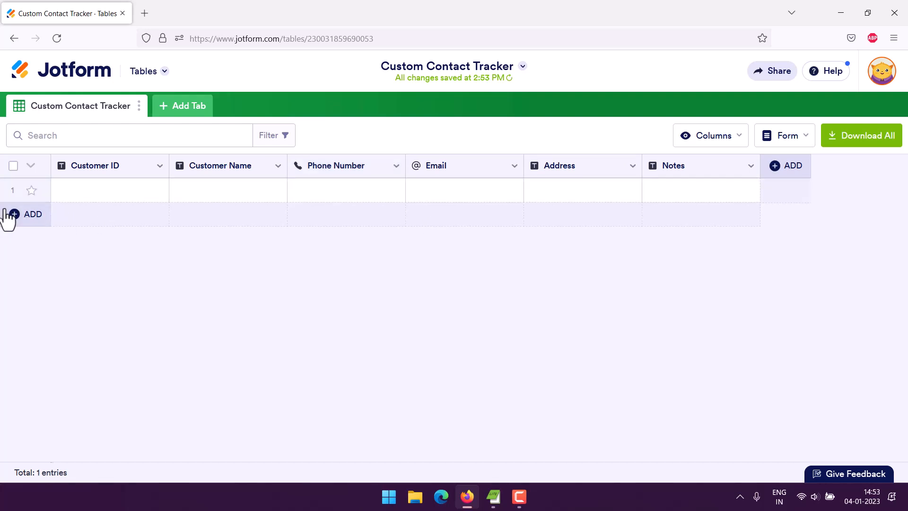
left_click(77, 190)
left_click(77, 190)
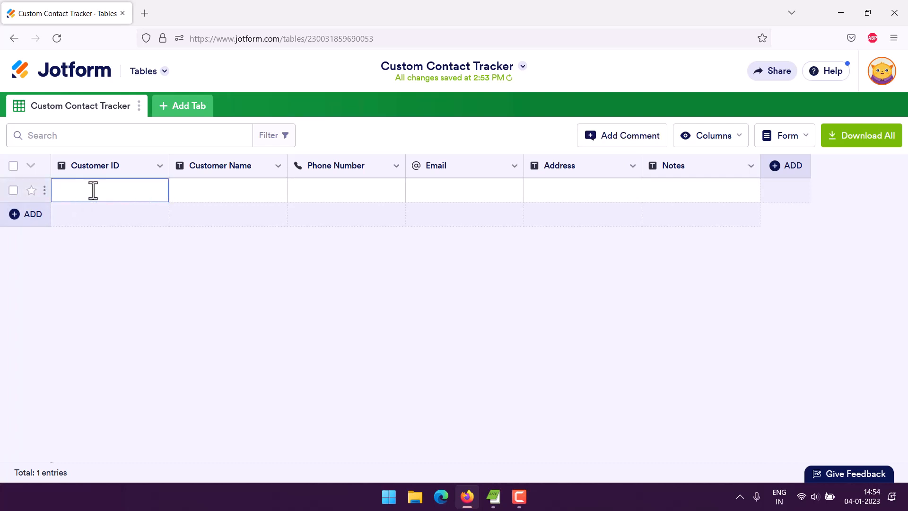
type("CID001")
key("Tab")
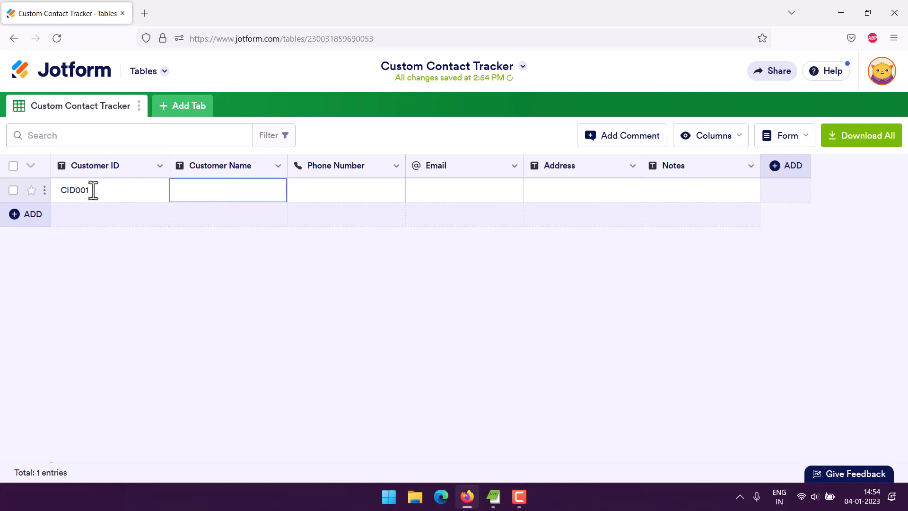
type("John Doe")
key("Tab")
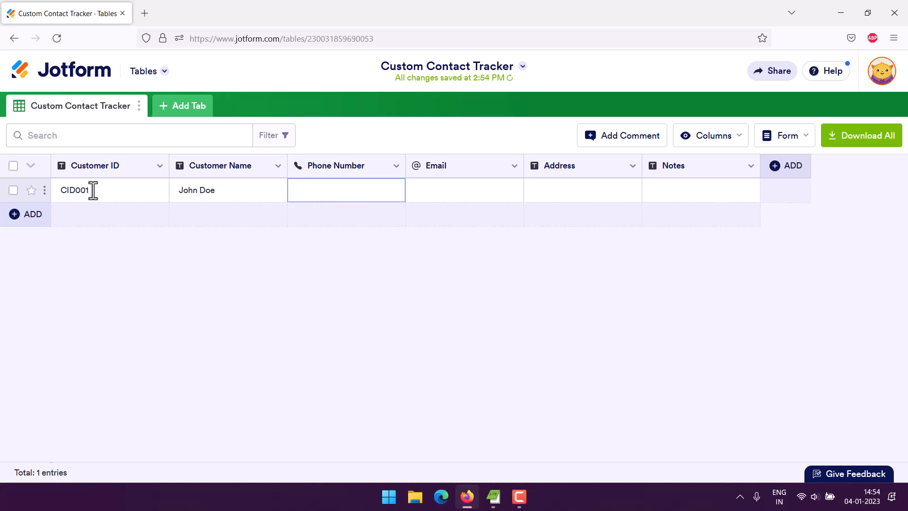
type("234")
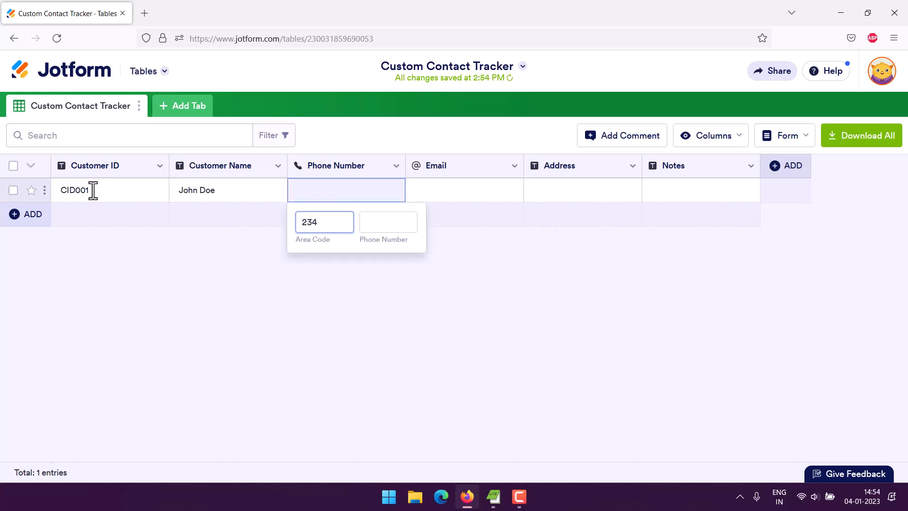
key("Tab")
type("234")
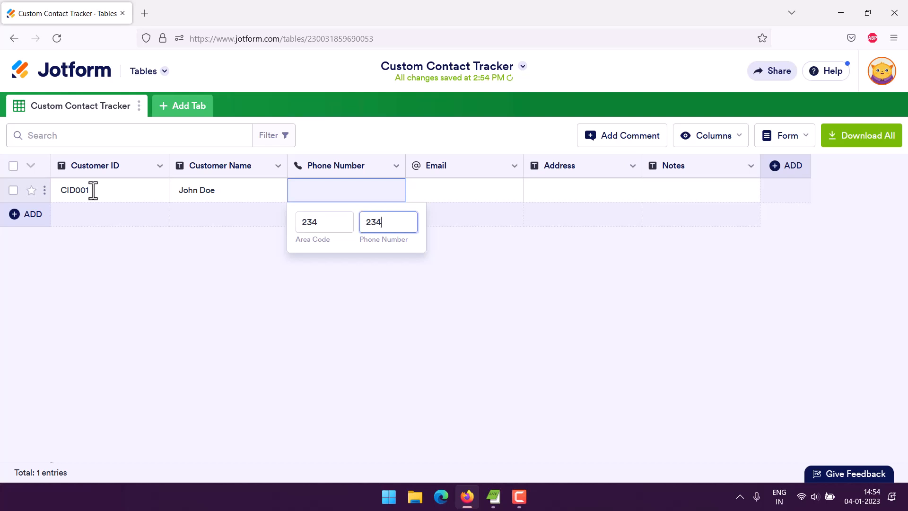
type("550")
left_click(384, 279)
Fill in the row's email and address, and the note 'Logistic Customer'
left_click(441, 185)
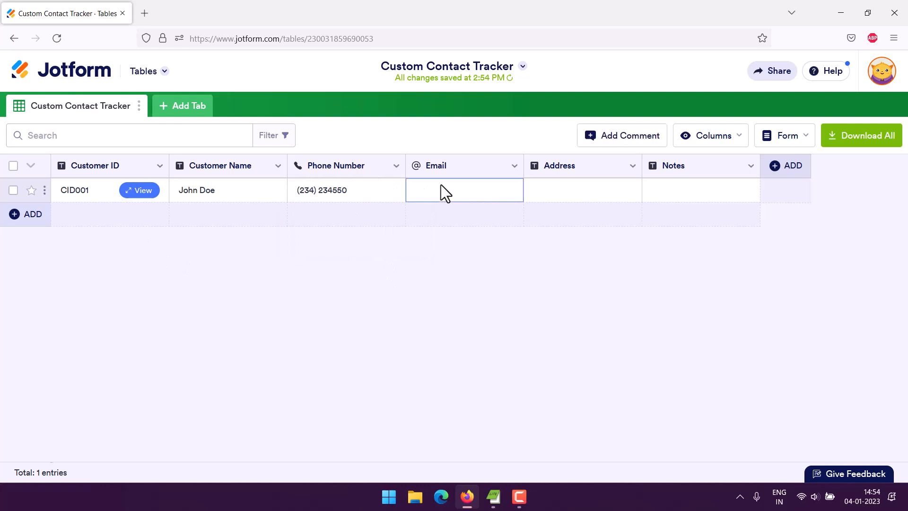
left_click(442, 188)
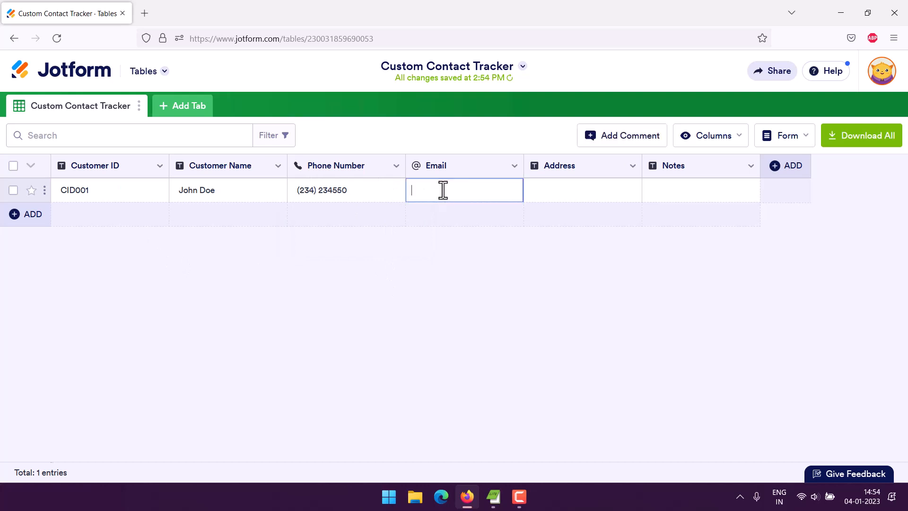
key("Tab")
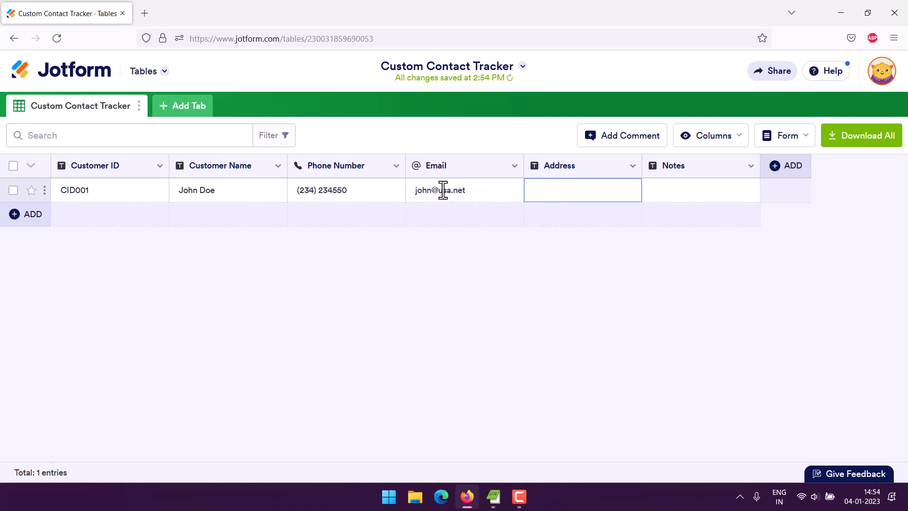
type("Wyomin, USA")
key("Tab")
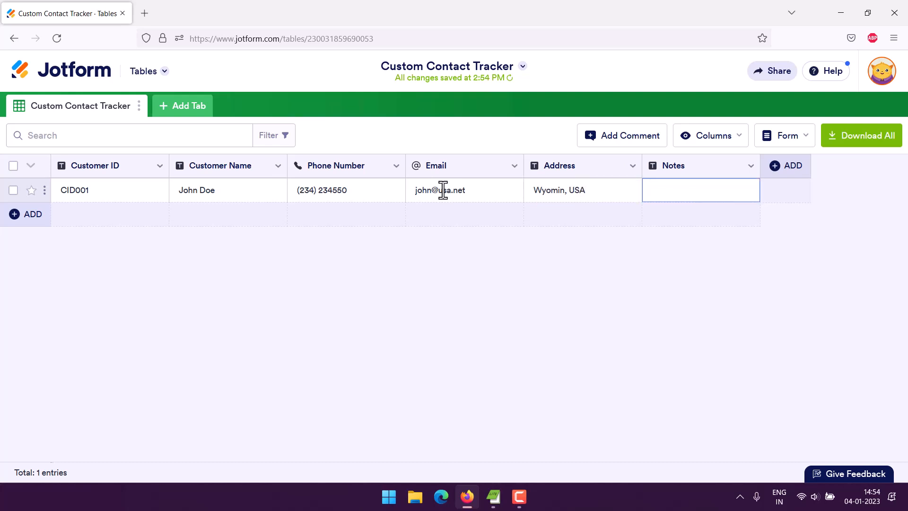
type("jO")
key("BackSpace")
key("BackSpace")
type("J")
key("BackSpace")
key("BackSpace")
key("BackSpace")
type("gistic Customer")
left_click(742, 242)
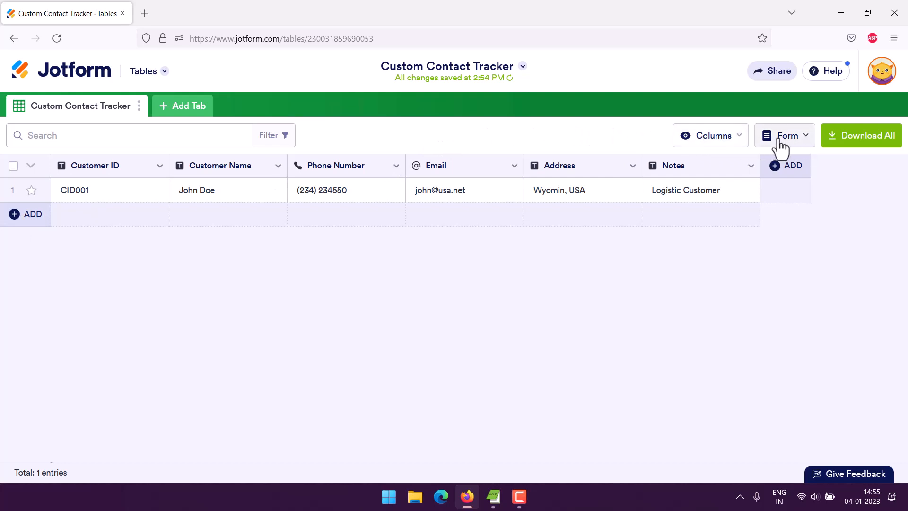
Review the table's column list, then open the linked form via Form > View Form
left_click(805, 142)
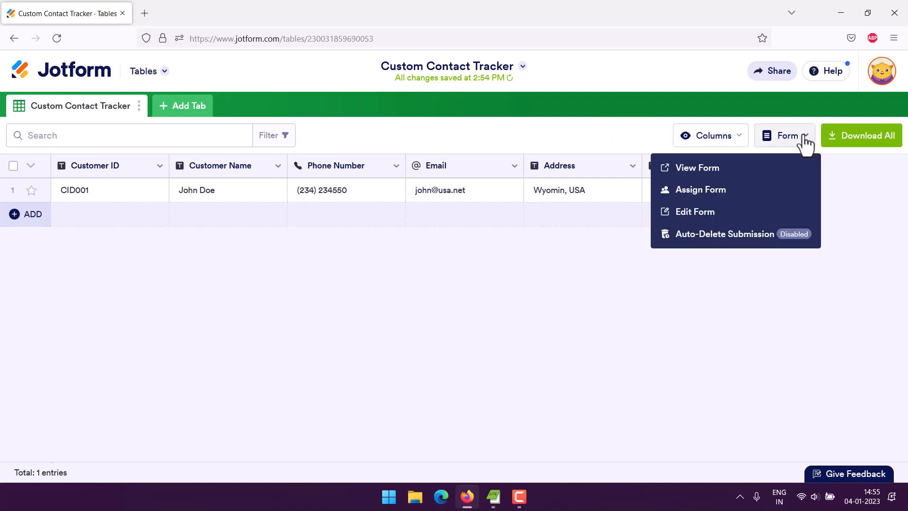
left_click(742, 141)
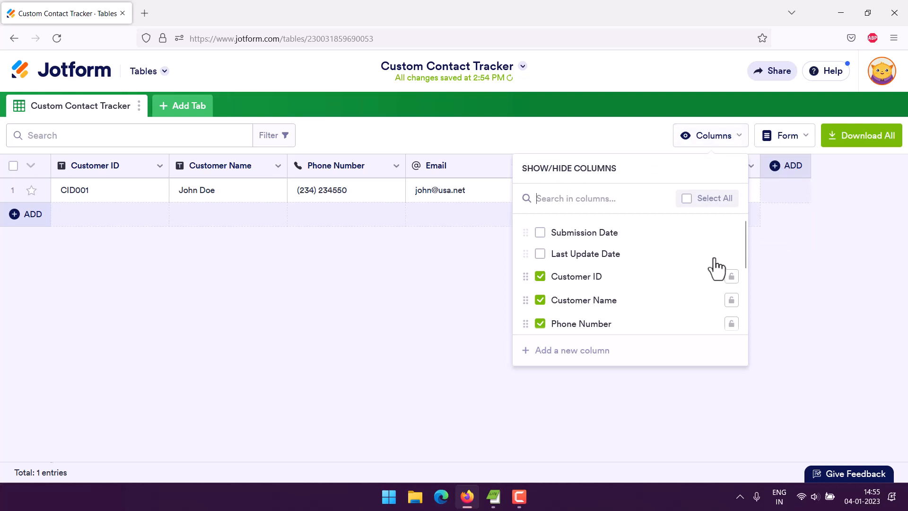
scroll(707, 246, "down", 3)
scroll(706, 234, "up", 3)
scroll(707, 241, "down", 3)
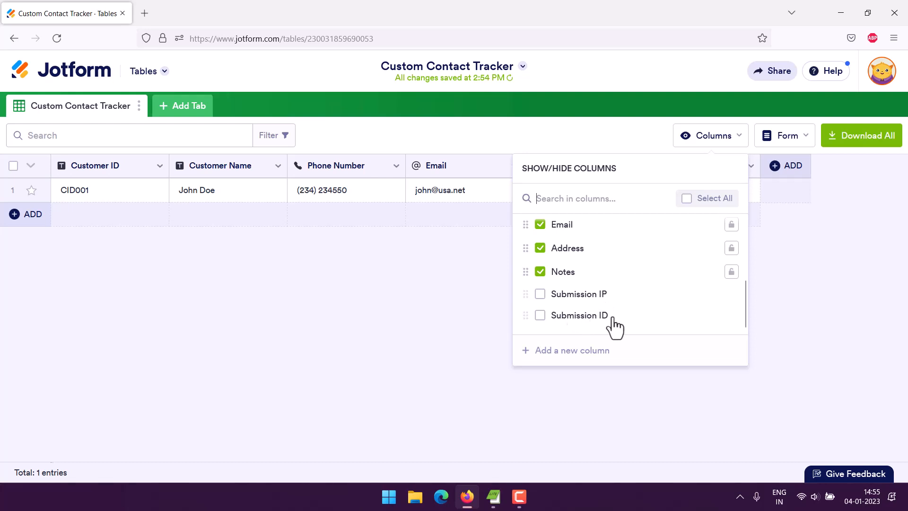
scroll(614, 308, "up", 3)
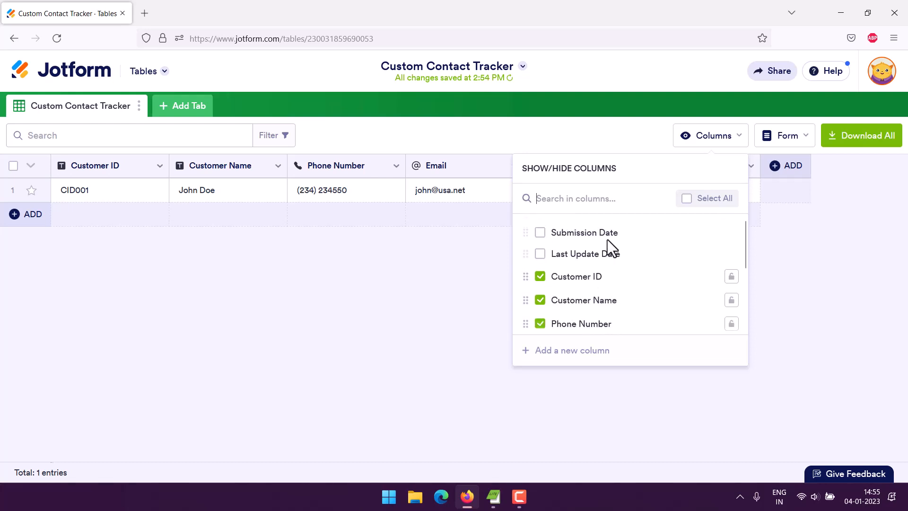
left_click(610, 137)
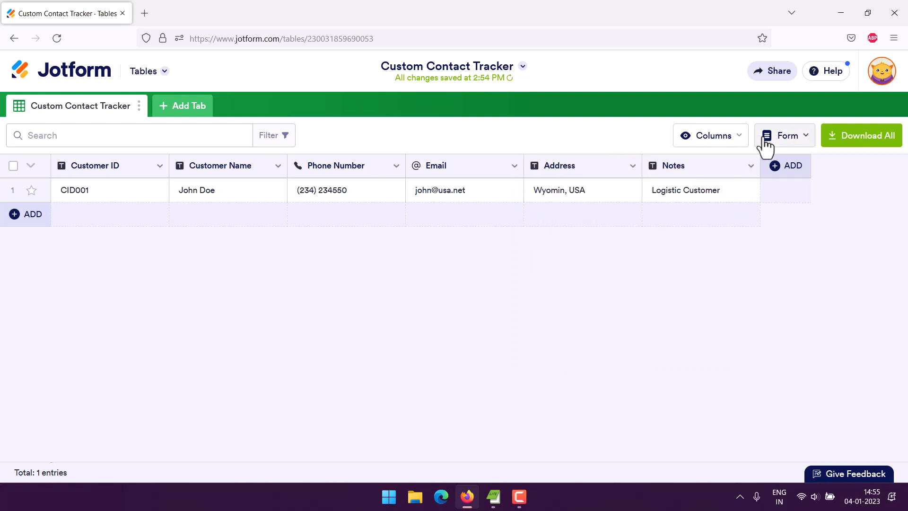
left_click(787, 141)
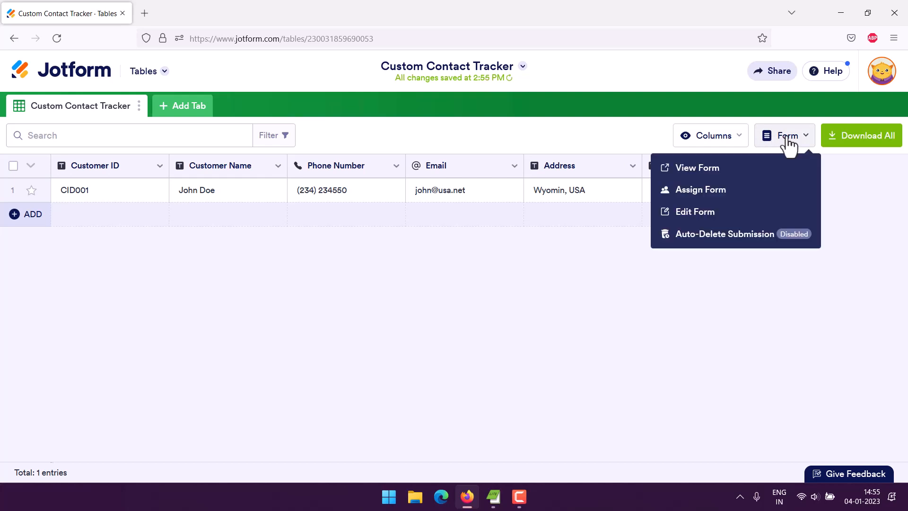
left_click(687, 171)
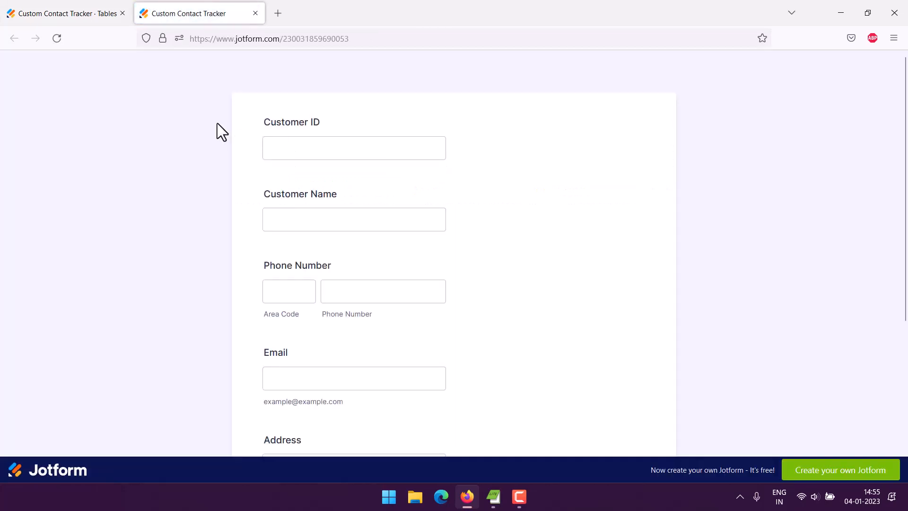
Enter the second customer's ID, full name, area code and phone number in the form
left_click(300, 140)
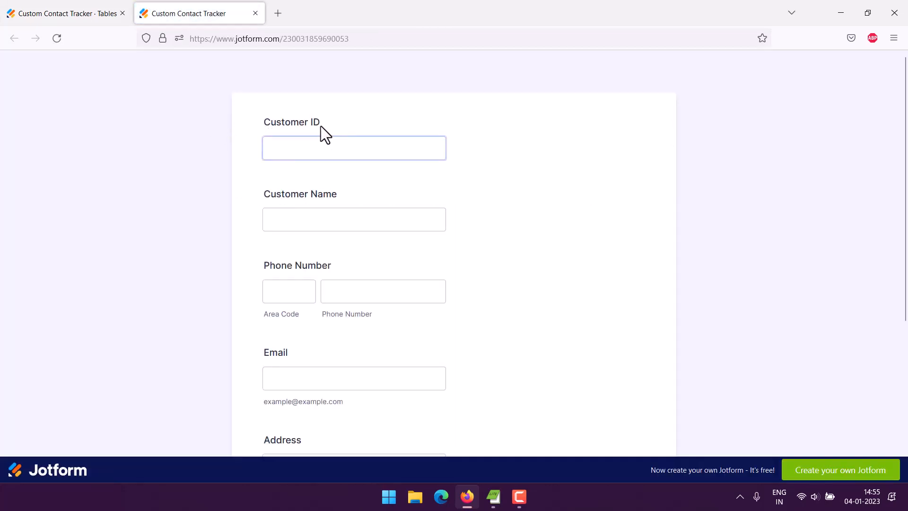
left_click(303, 149)
type("CID")
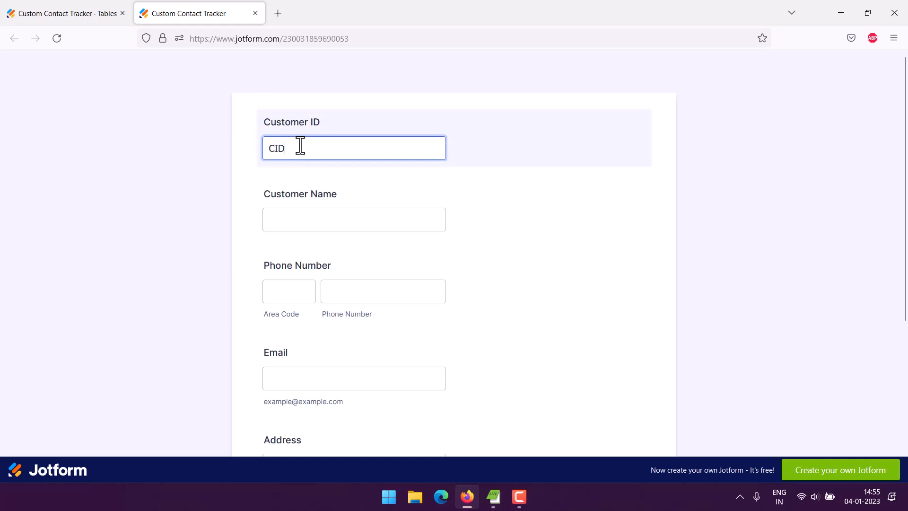
type("002")
key("Tab")
type("jANE")
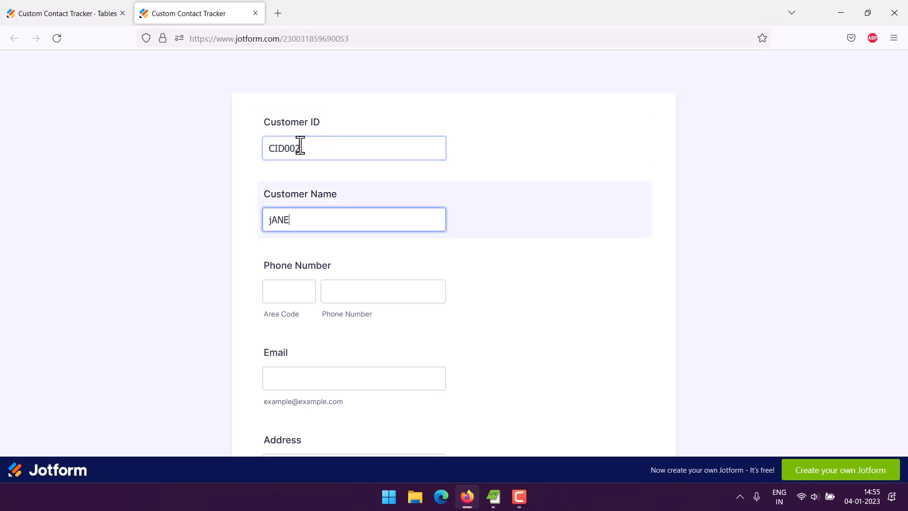
key("BackSpace")
key("BackSpace")
key("BackSpace")
key("BackSpace")
type("Jane Doe")
key("Tab")
type("23")
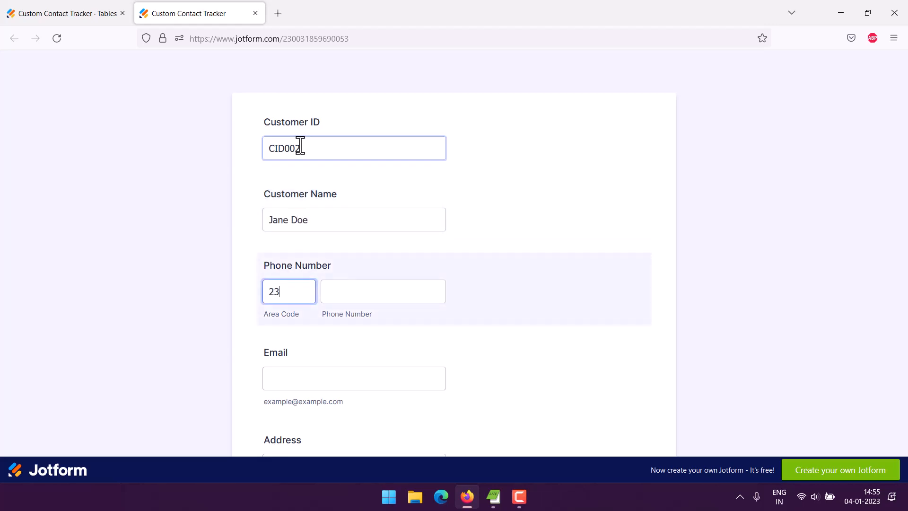
type("3")
key("Tab")
type("123")
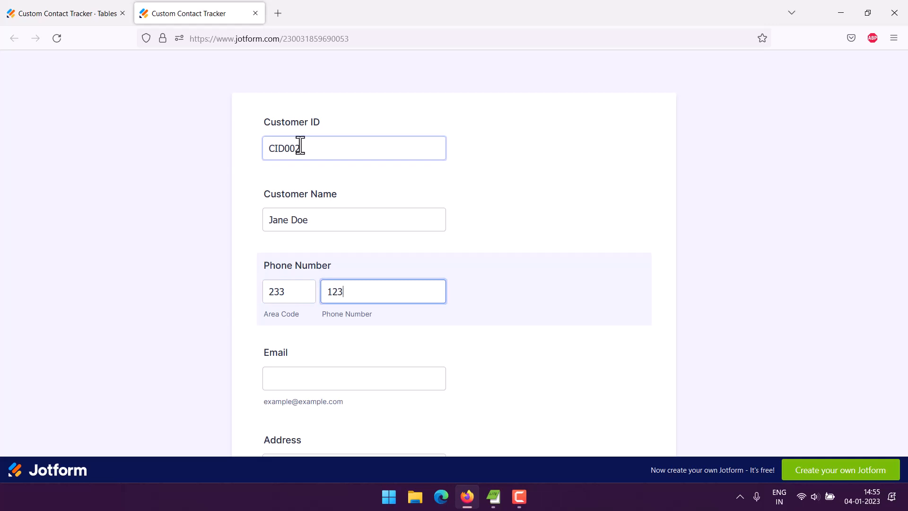
type("888")
key("Tab")
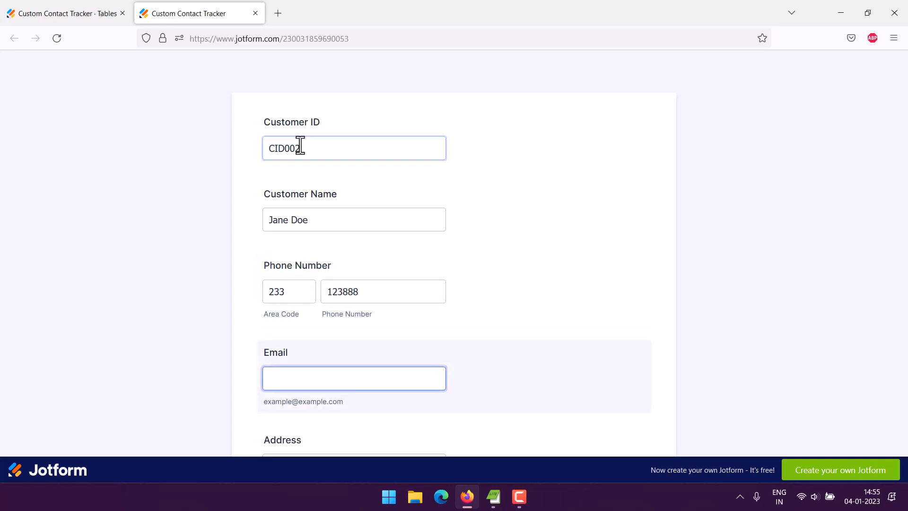
Enter the customer's email and address, and type the note 'Customer from Pharma'
scroll(300, 146, "down", 2)
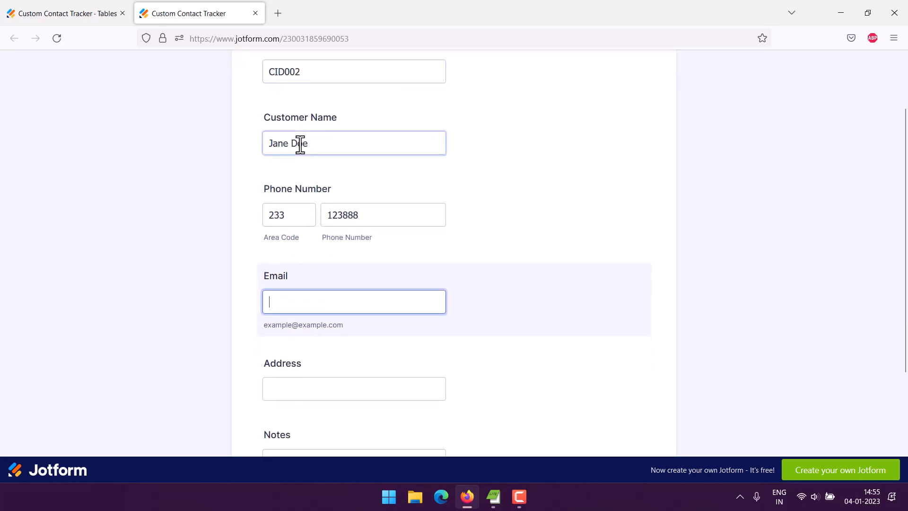
key("Tab")
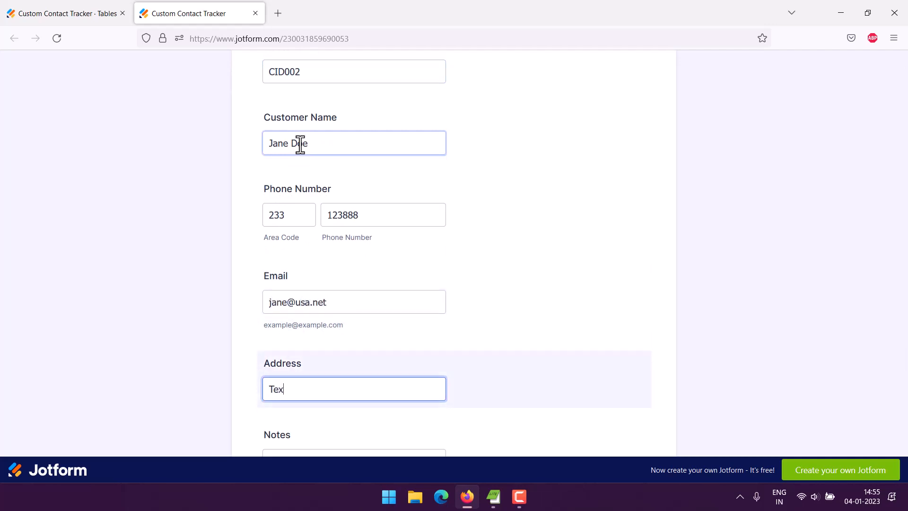
type("Texas, USA")
scroll(303, 175, "down", 3)
left_click(300, 306)
scroll(182, 234, "up", 5)
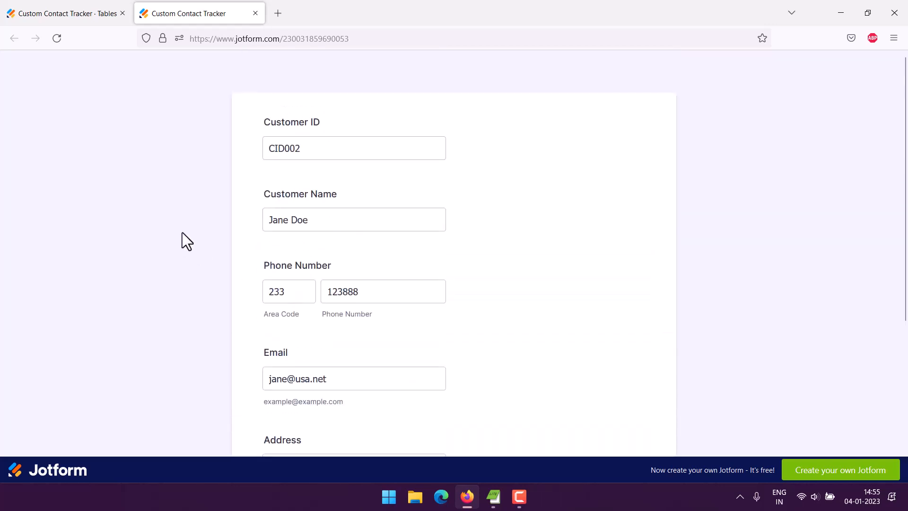
scroll(183, 232, "down", 5)
type("Cus")
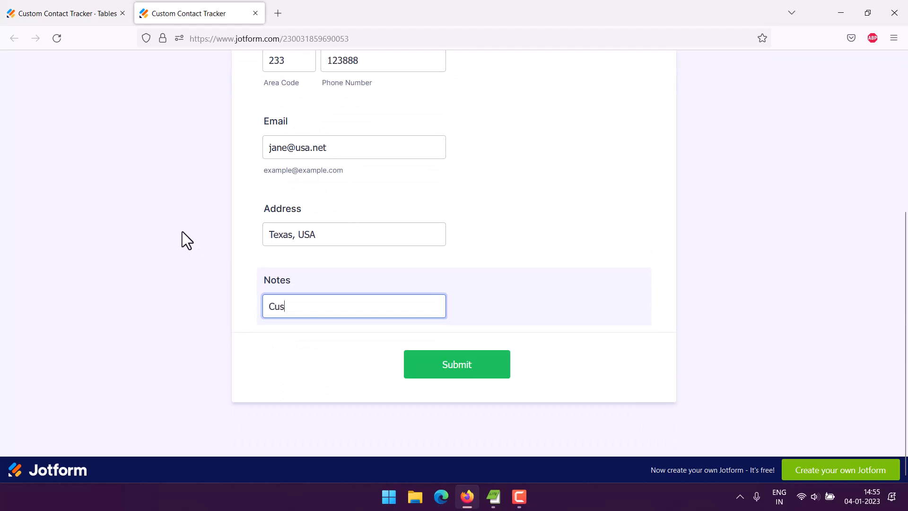
type("tomer fr")
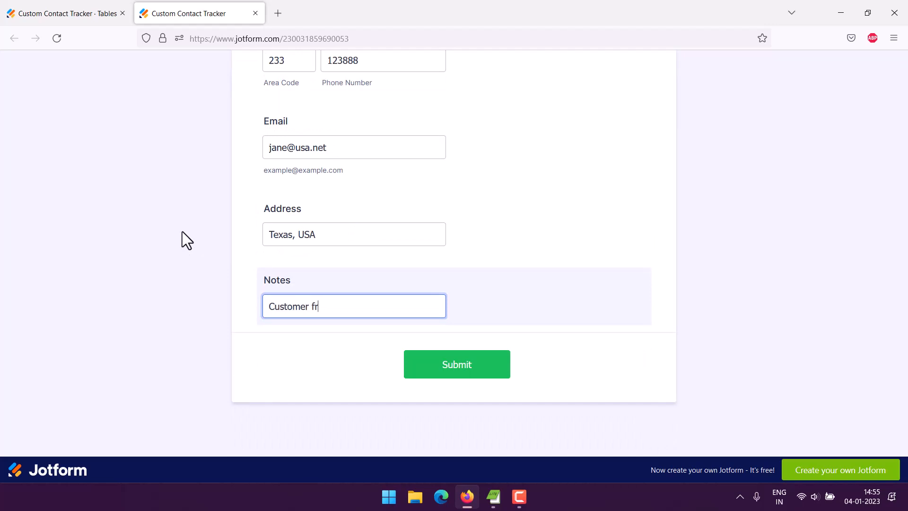
type("om Pharma")
Finish the 'Customer from Pharma' note and submit the form entry
left_click(448, 367)
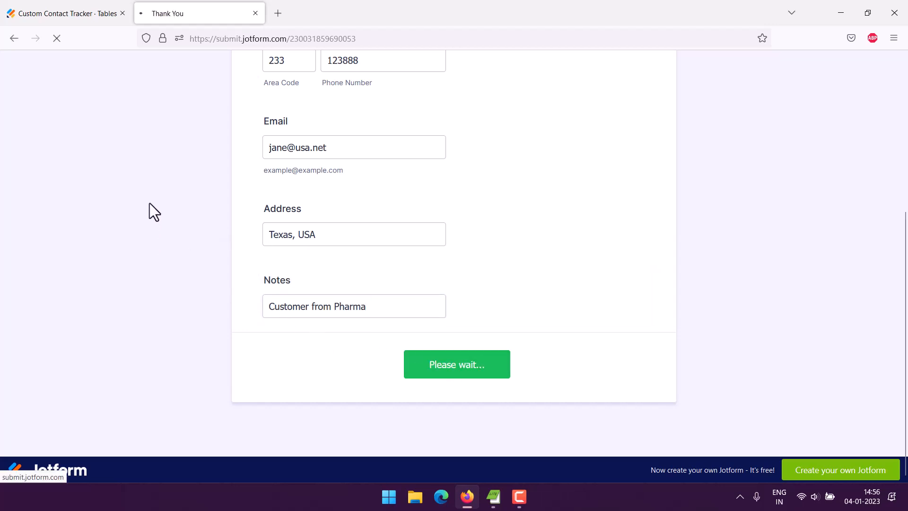
left_click_drag(403, 194, 501, 198)
left_click(552, 219)
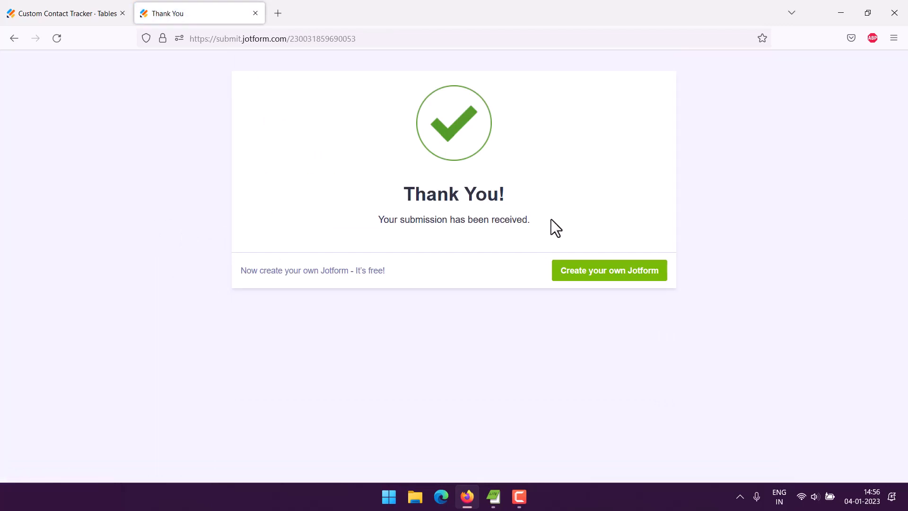
Return to the contact table, close the Thank You tab, and review the row filter options
left_click(77, 19)
left_click(255, 13)
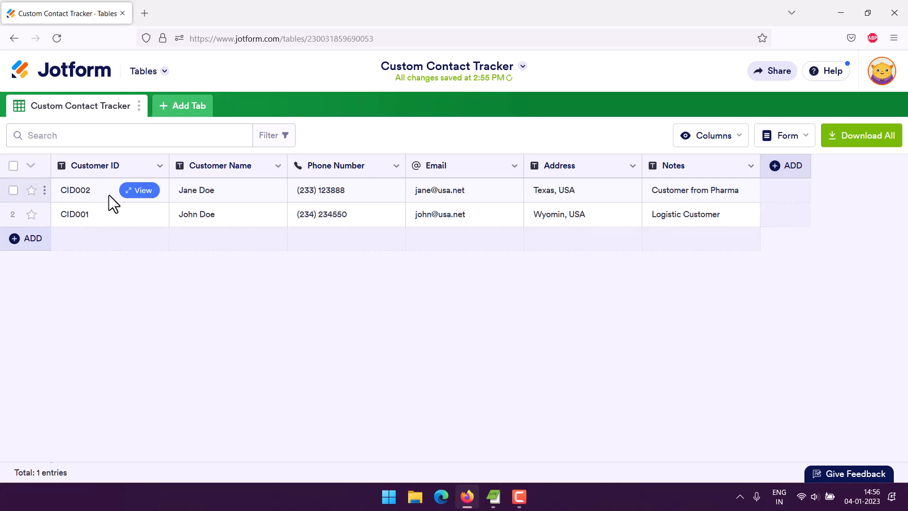
left_click(31, 167)
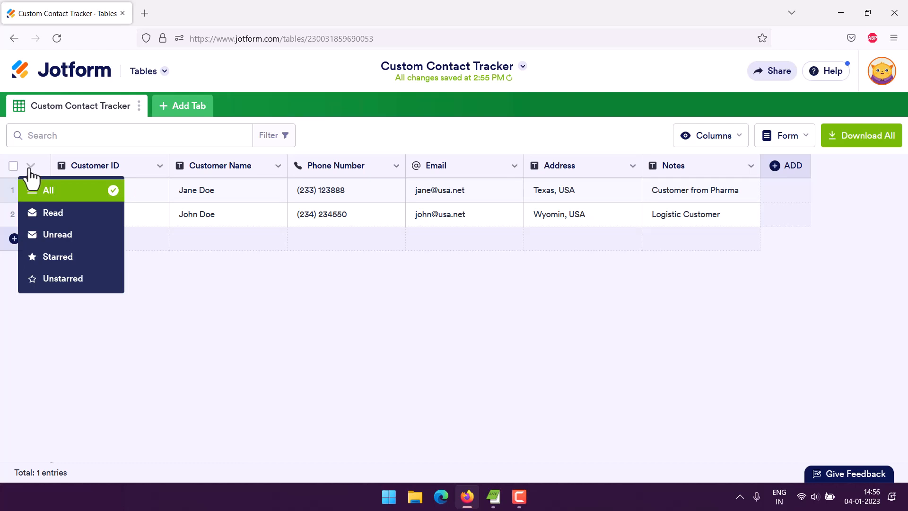
left_click(501, 127)
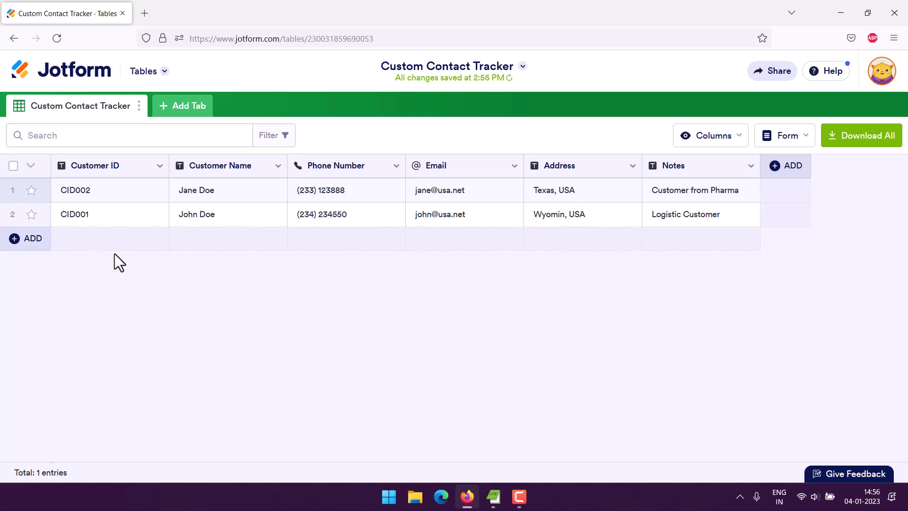
Open the table's linked form in the Form Builder and dismiss Organization Settings
left_click(802, 137)
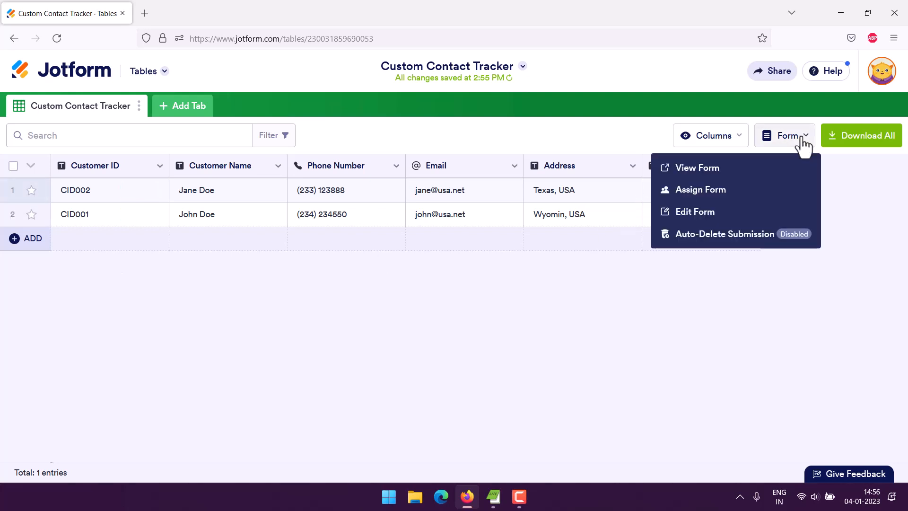
left_click(694, 214)
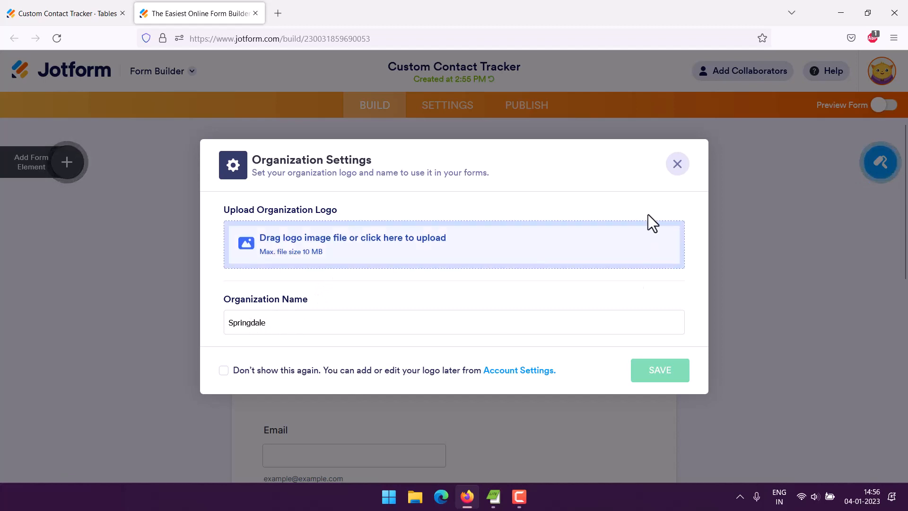
left_click(677, 166)
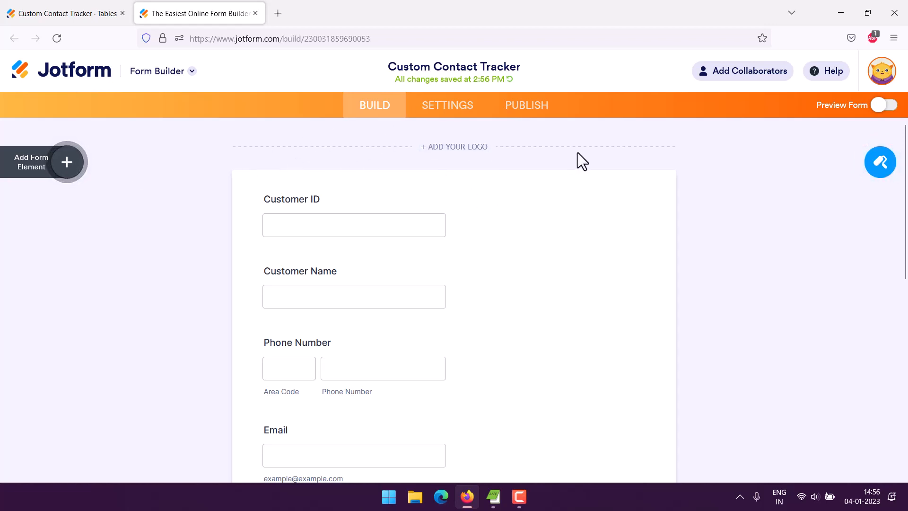
scroll(578, 152, "down", 8)
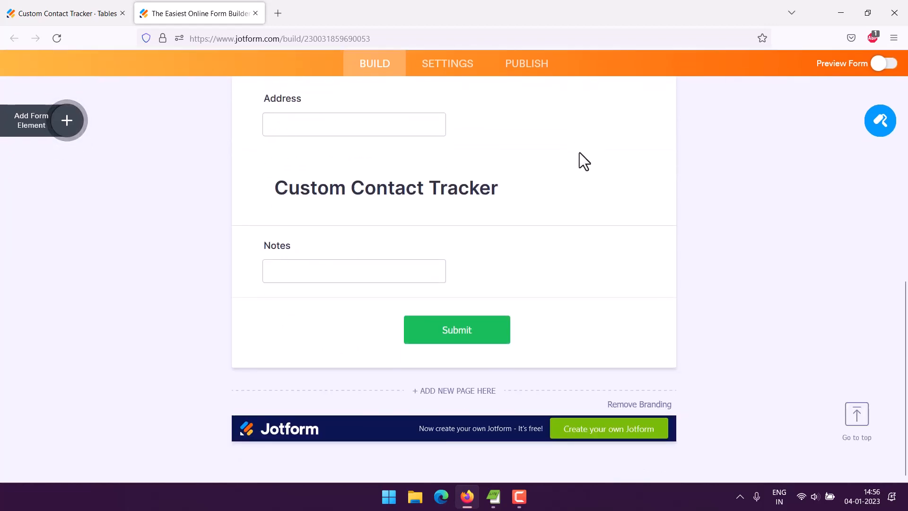
Drag the Custom Contact Tracker header above the Customer ID field
left_click(381, 196)
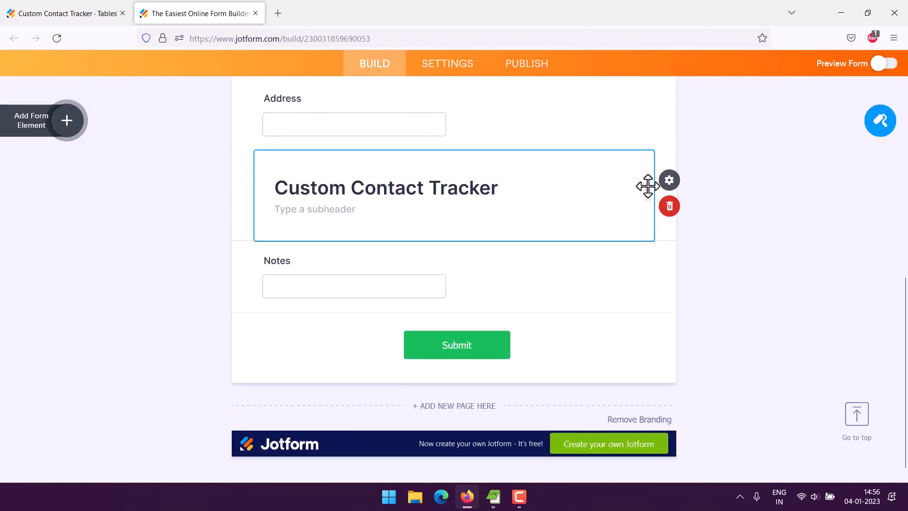
left_click_drag(650, 193, 581, 178)
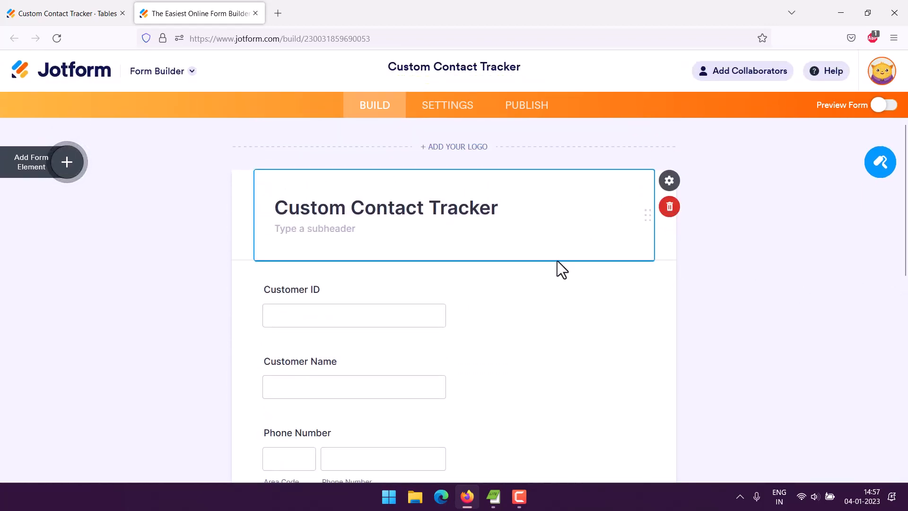
left_click(223, 216)
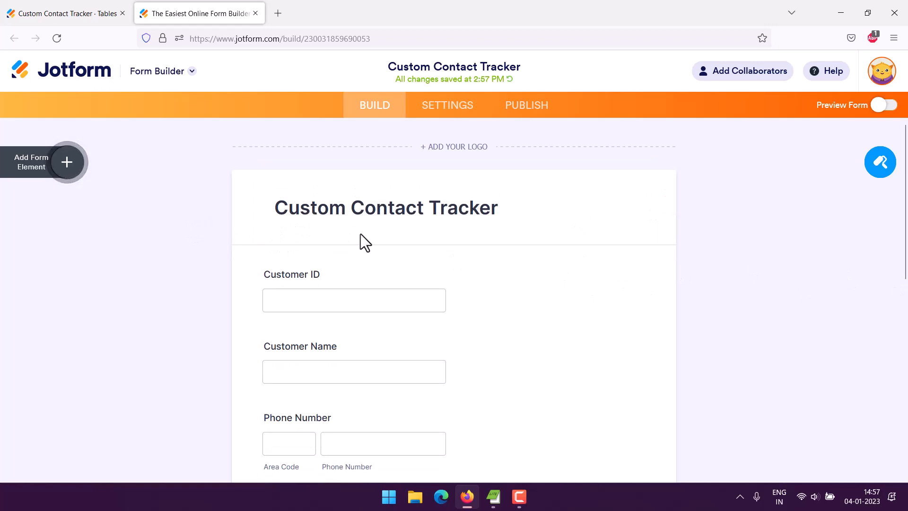
scroll(204, 246, "down", 8)
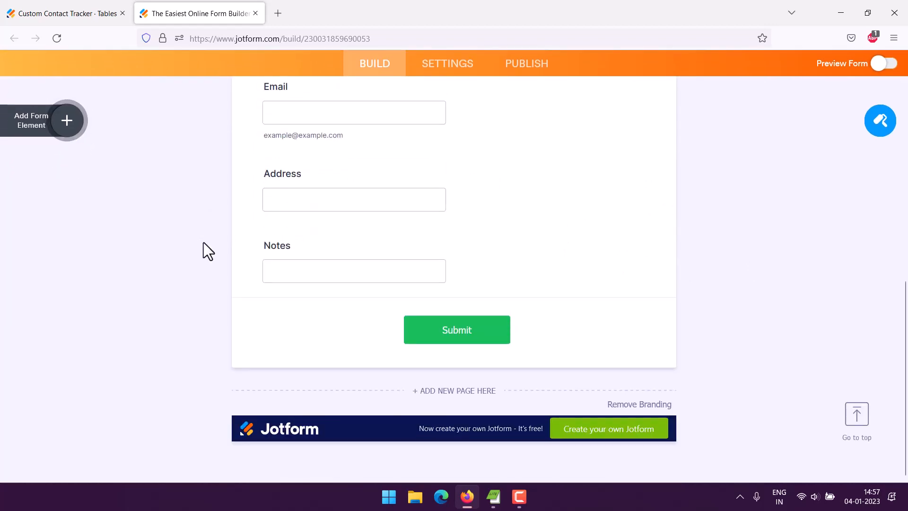
scroll(203, 242, "up", 3)
scroll(204, 242, "down", 3)
scroll(204, 242, "up", 8)
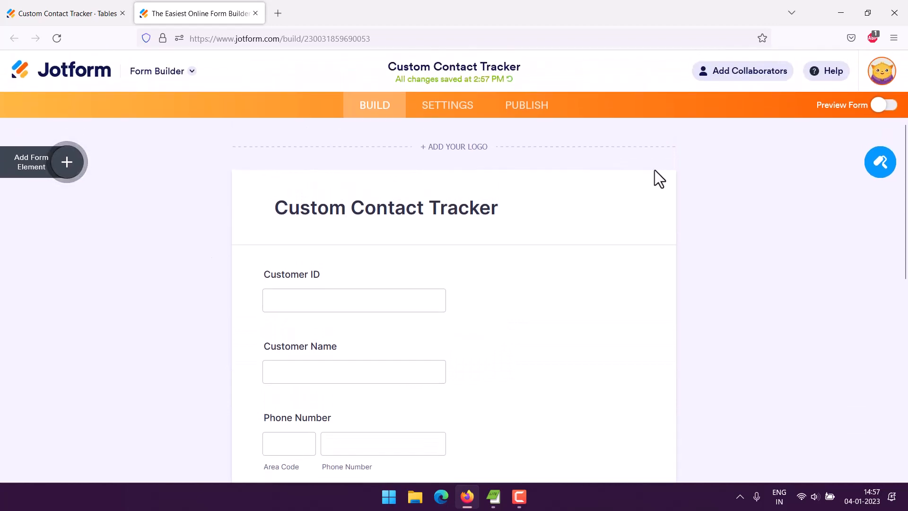
Preview the form to confirm the header sits above Customer ID
left_click(882, 106)
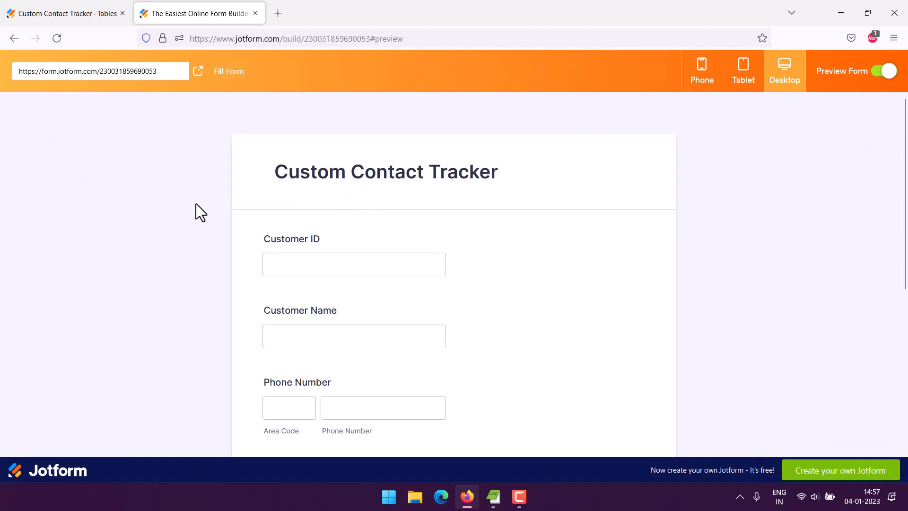
scroll(199, 206, "down", 5)
scroll(218, 206, "down", 1)
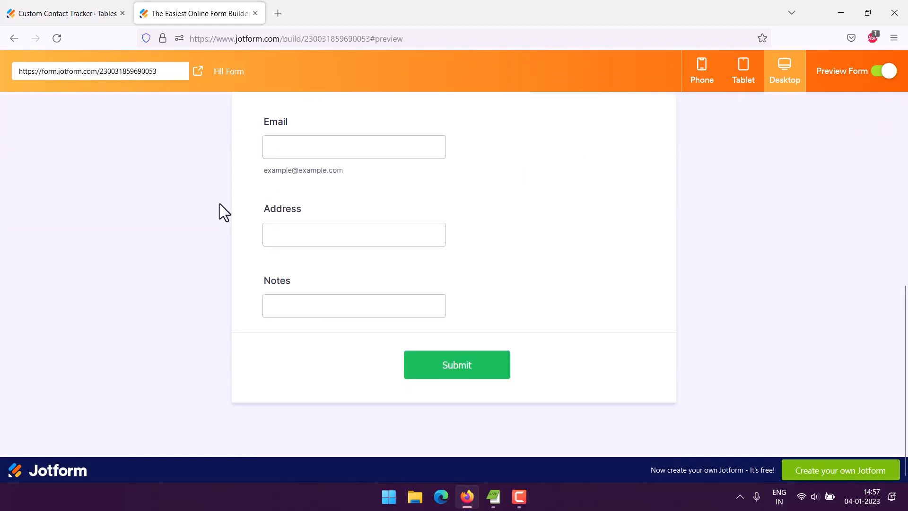
scroll(220, 203, "up", 10)
Check the live form in a new tab, then close the builder and form tabs
left_click(198, 71)
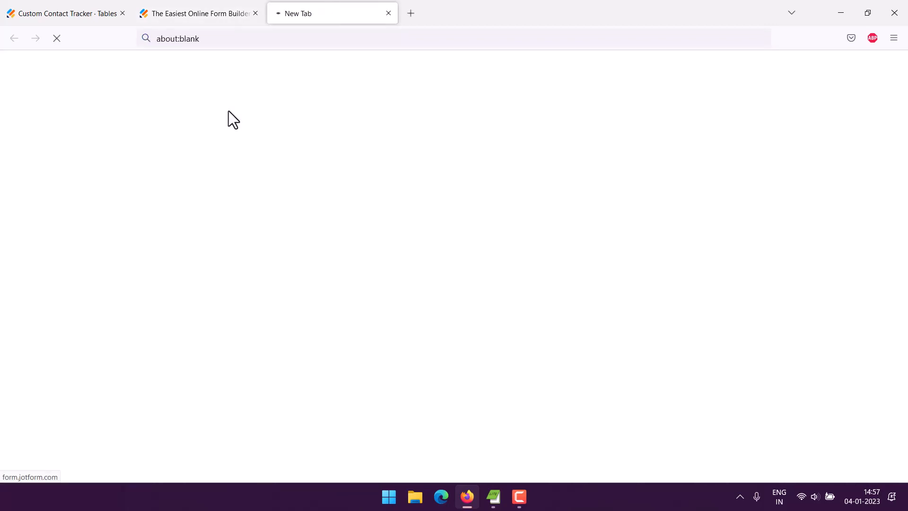
left_click_drag(272, 130, 544, 136)
left_click(581, 142)
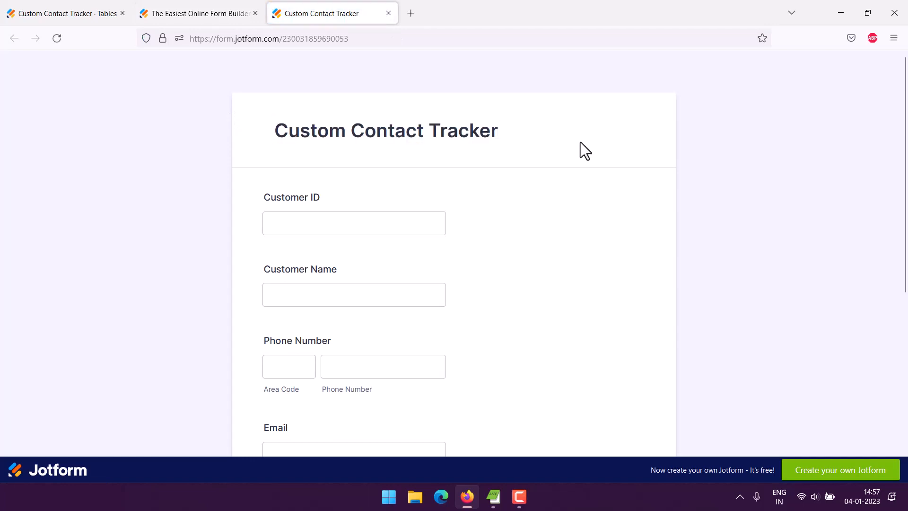
left_click_drag(288, 131, 520, 128)
left_click(536, 127)
scroll(240, 161, "down", 1)
scroll(206, 156, "down", 4)
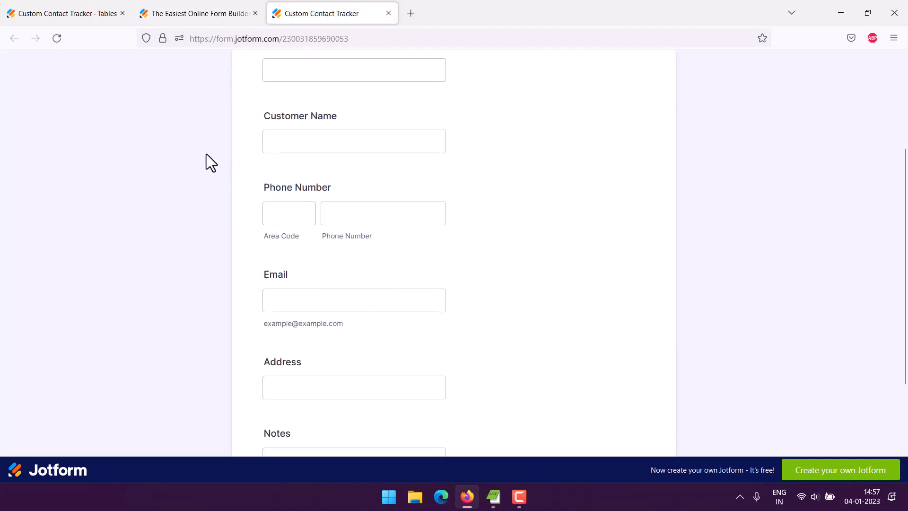
scroll(210, 177, "up", 3)
scroll(208, 169, "down", 5)
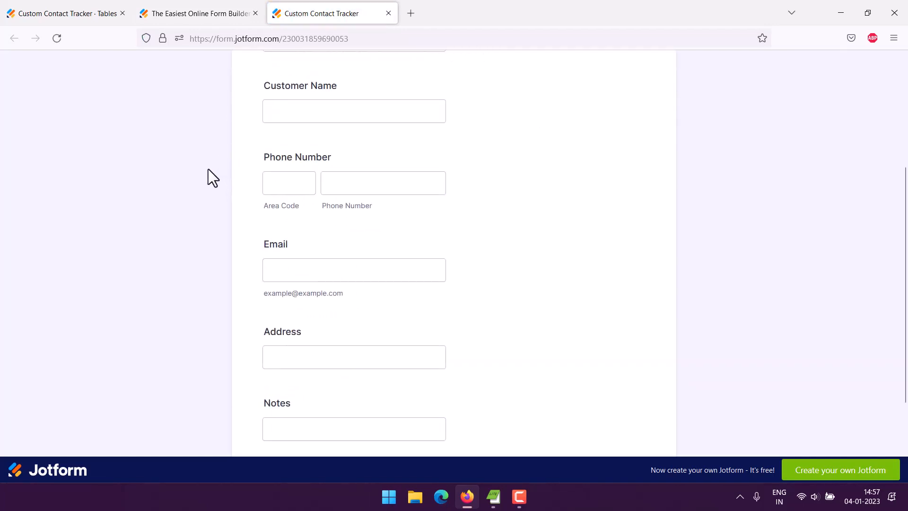
scroll(207, 166, "up", 6)
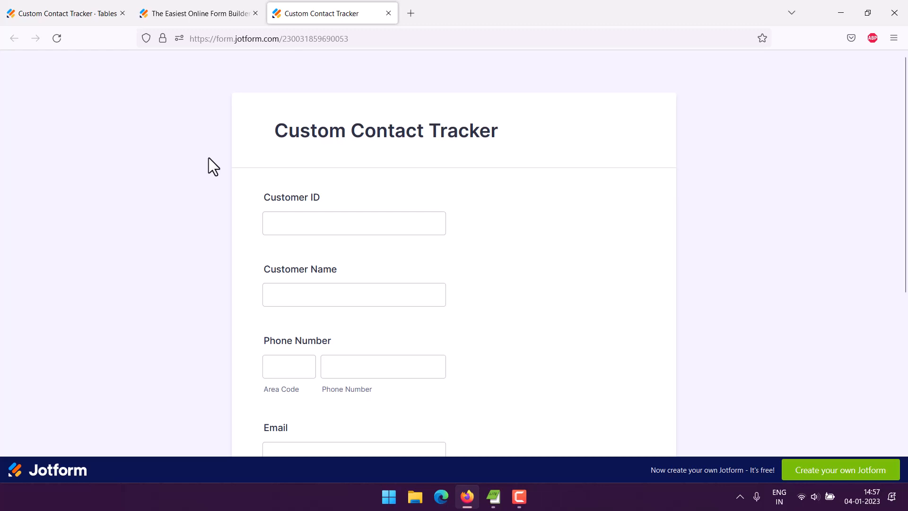
left_click(255, 14)
left_click(254, 13)
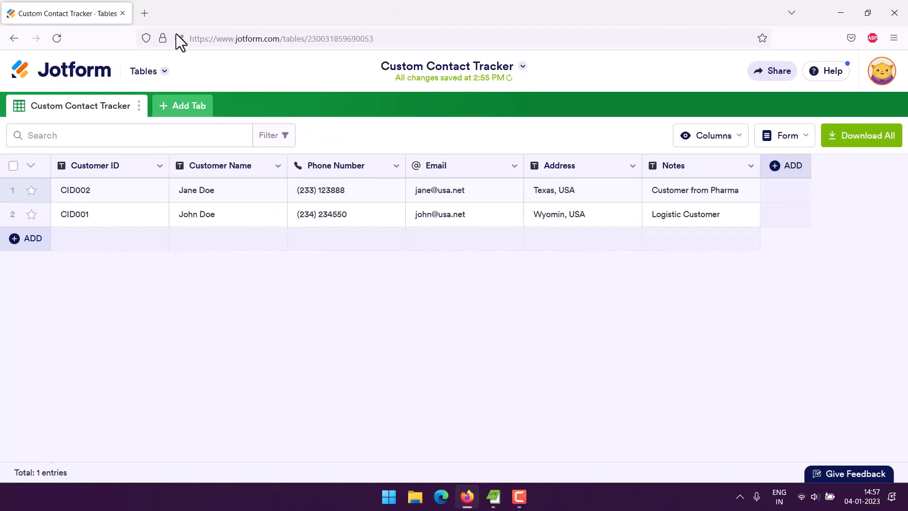